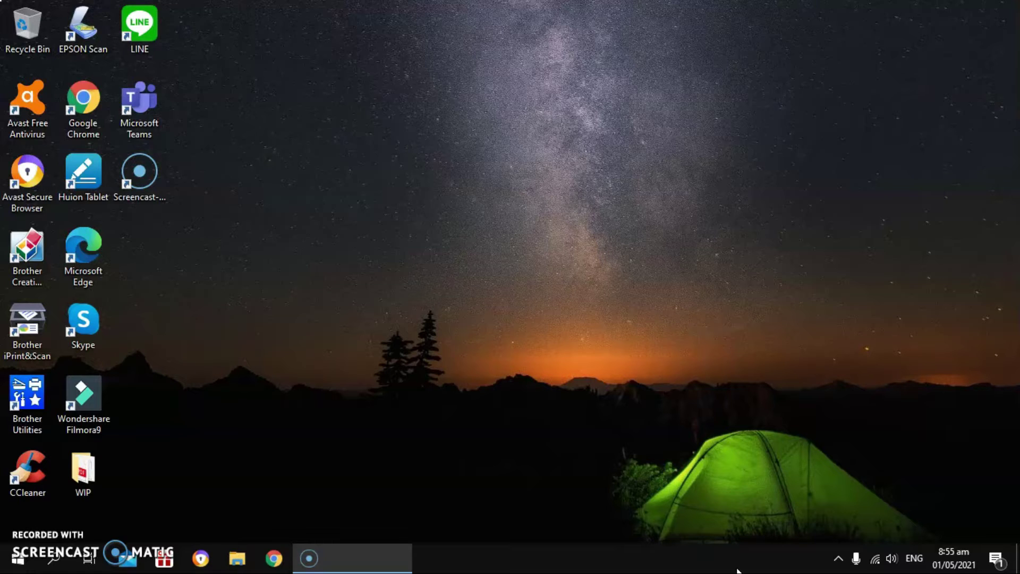
Step: Search the computer for winword, and dismiss the search
click(54, 563)
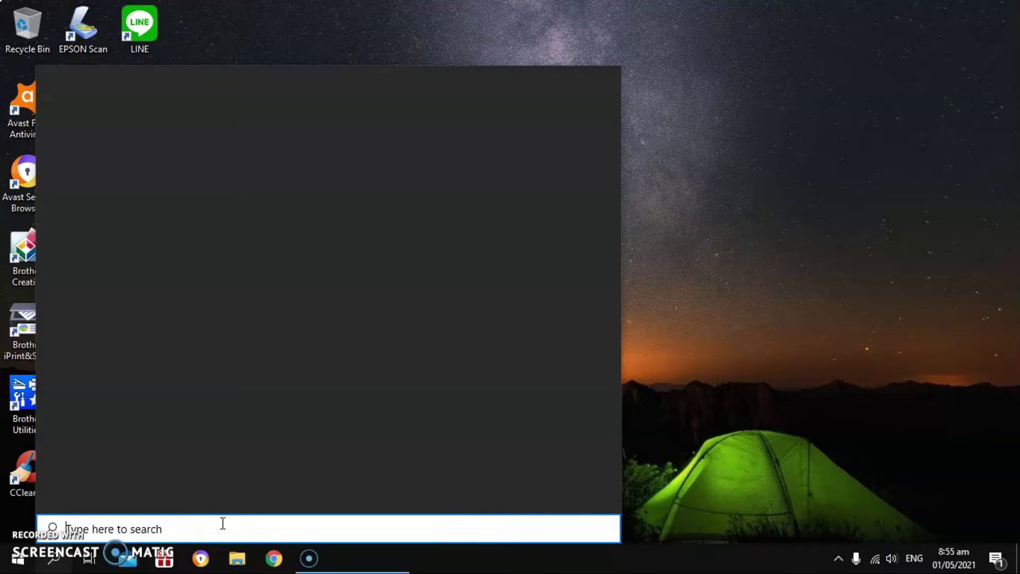
text(winword)
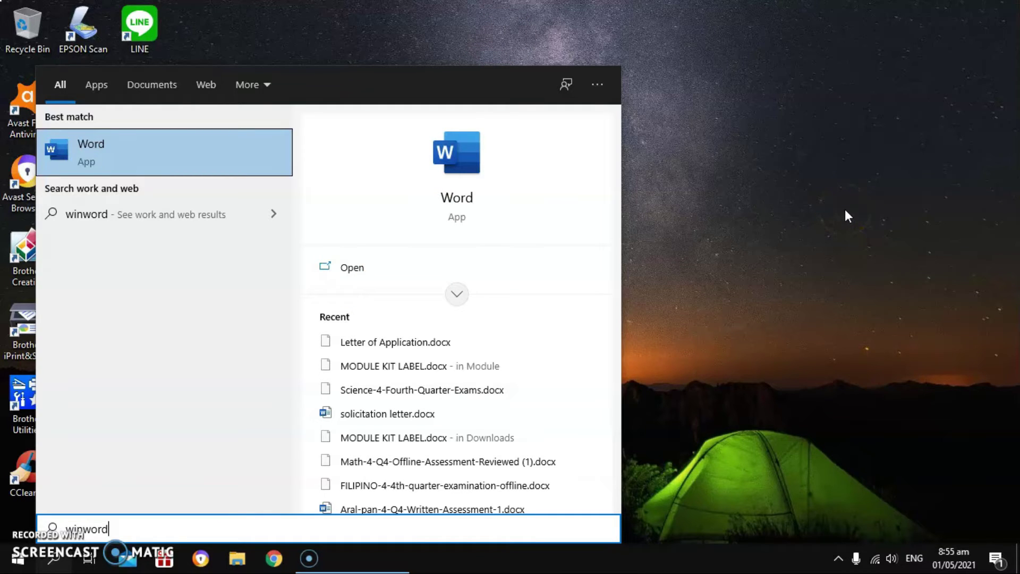
click(705, 380)
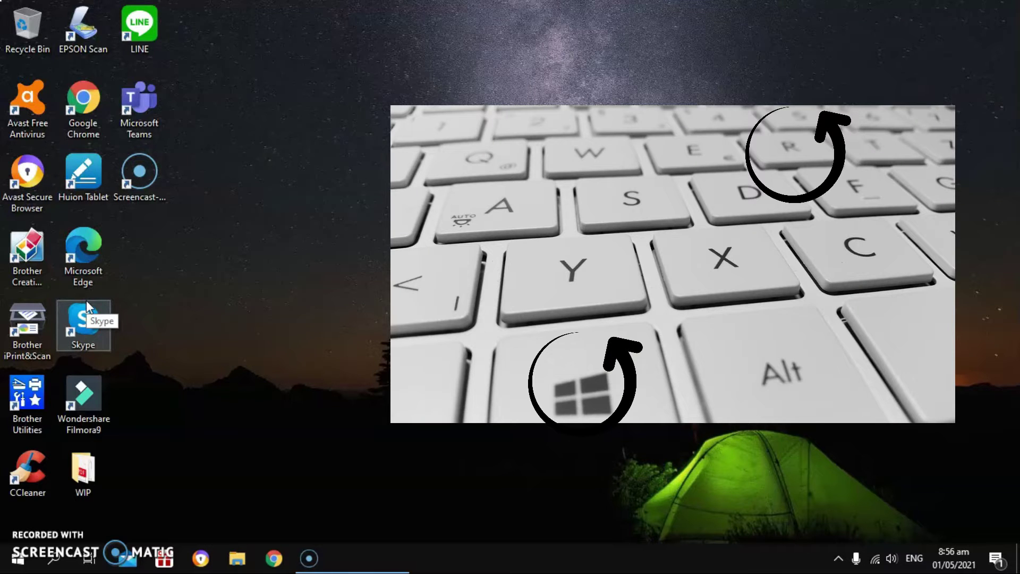
Step: Launch Word by running the command winword
key(super+r)
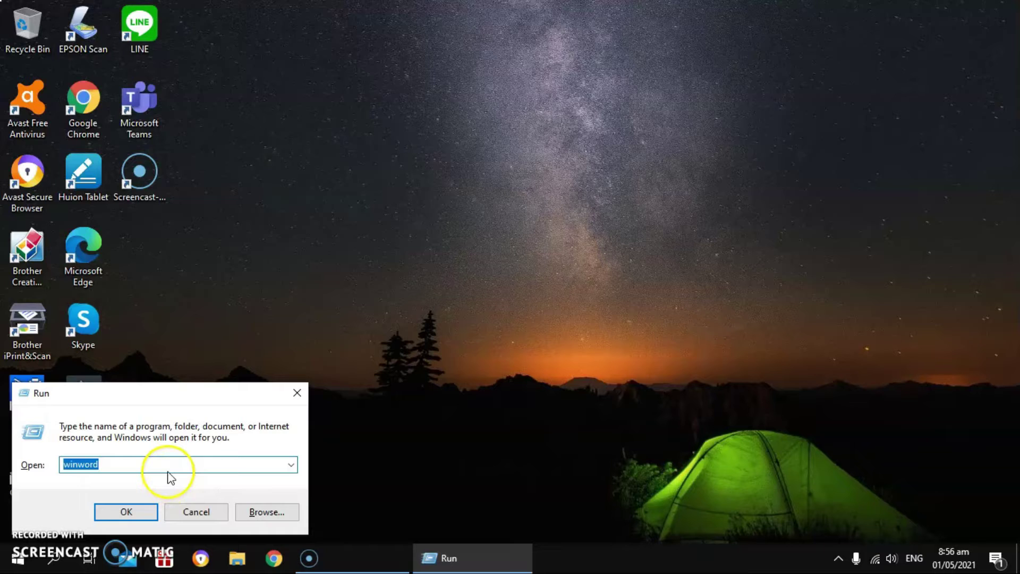
text(winword)
click(130, 516)
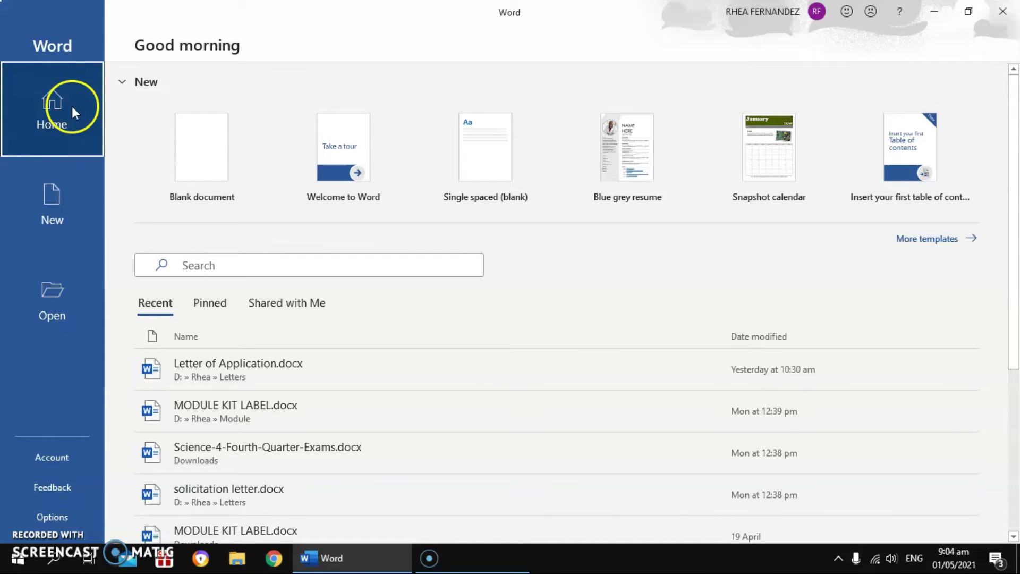
Step: Browse the document templates offered for new files, and view the page for opening existing documents
click(53, 218)
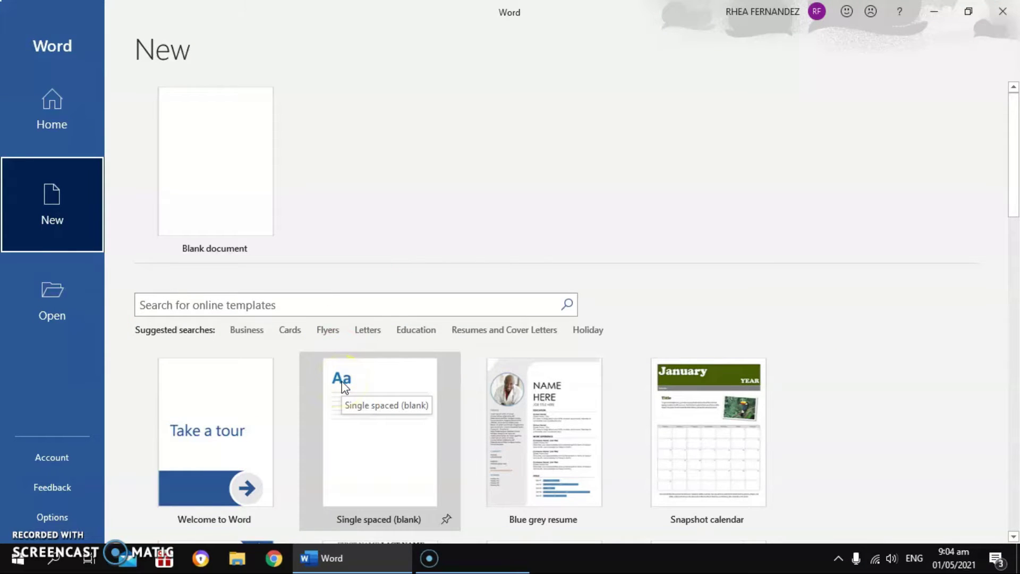
scroll(343, 386, down, 3)
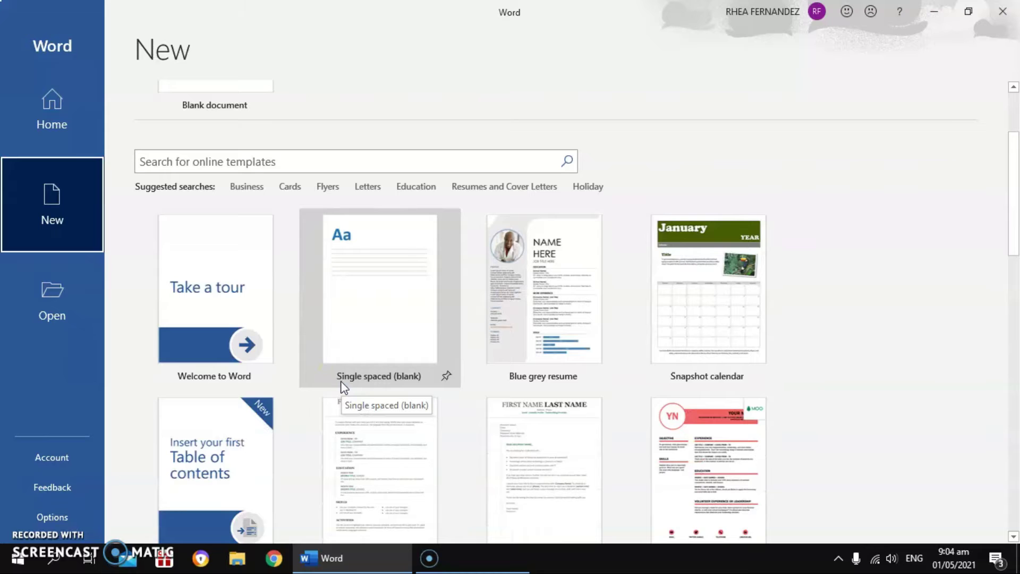
scroll(343, 385, down, 1)
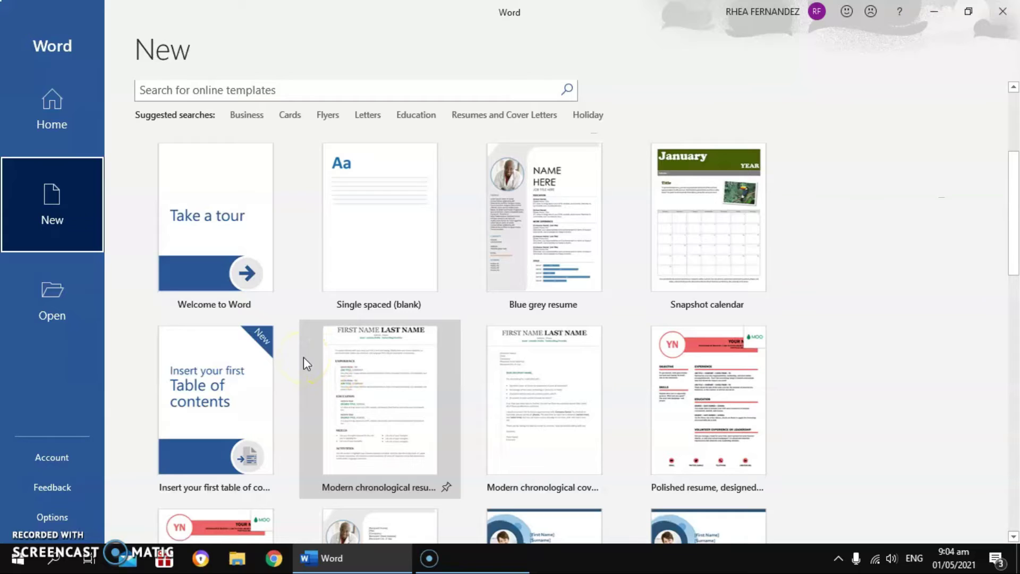
scroll(305, 357, down, 1)
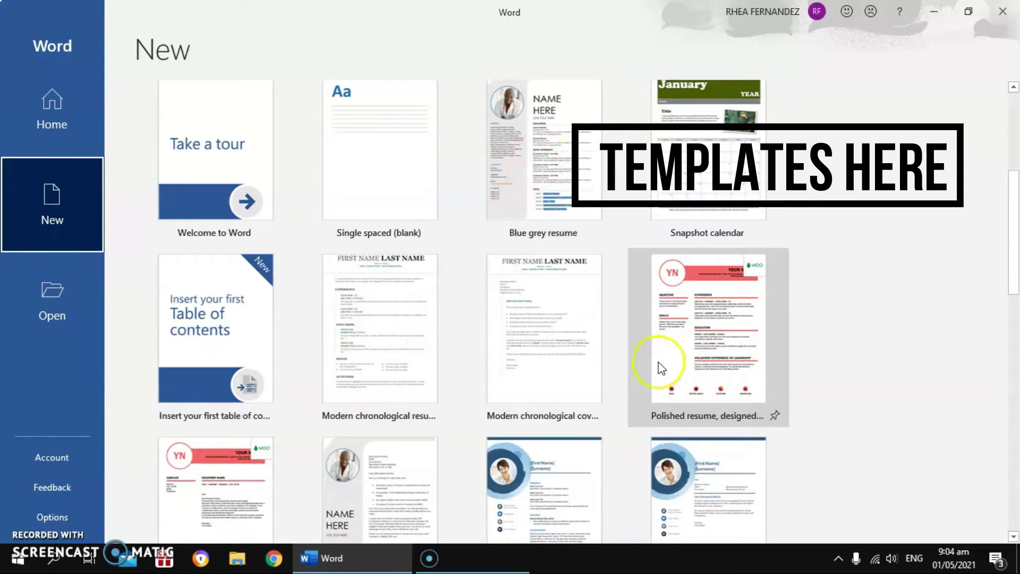
scroll(637, 365, down, 2)
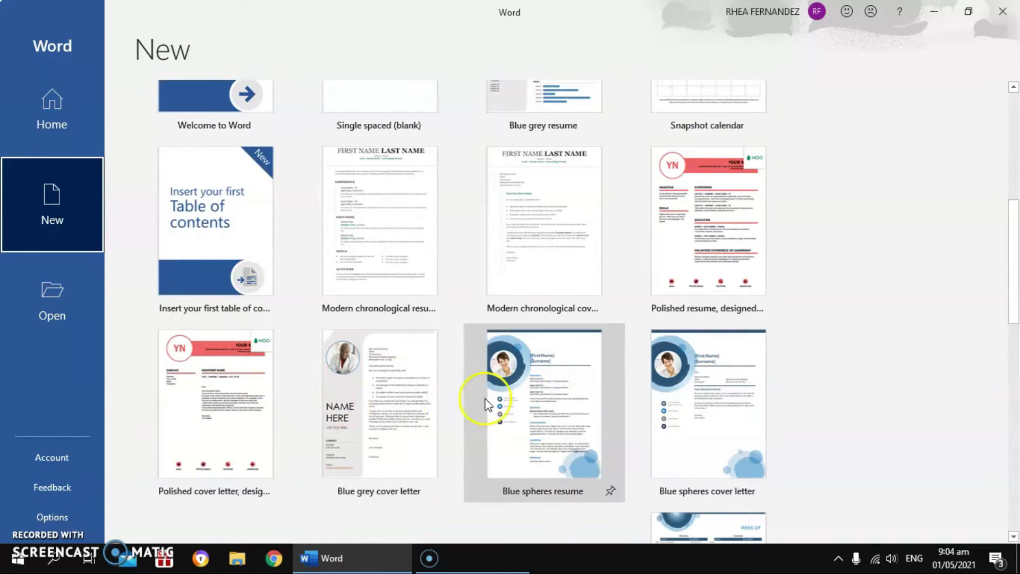
scroll(618, 364, down, 3)
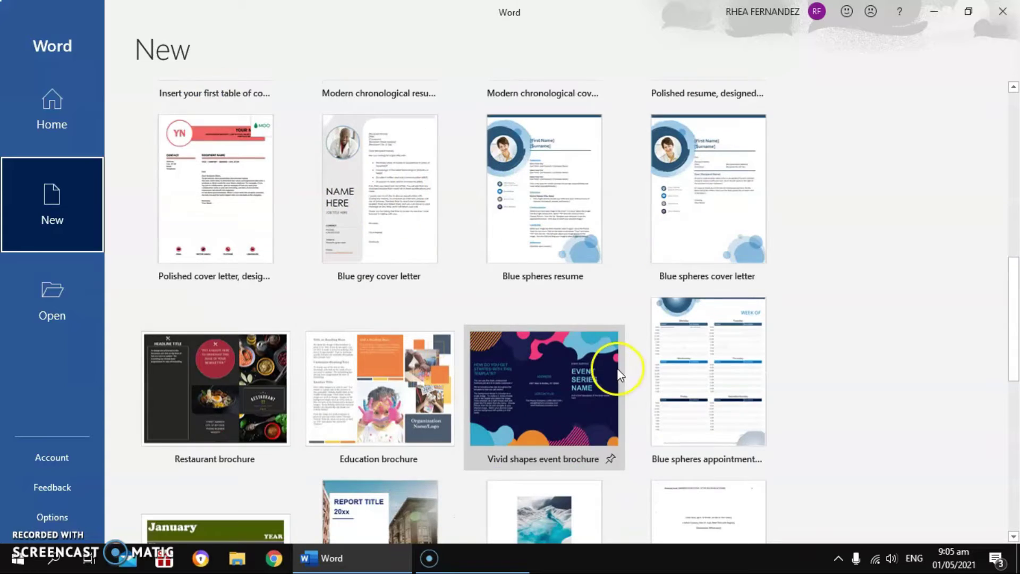
scroll(609, 400, down, 2)
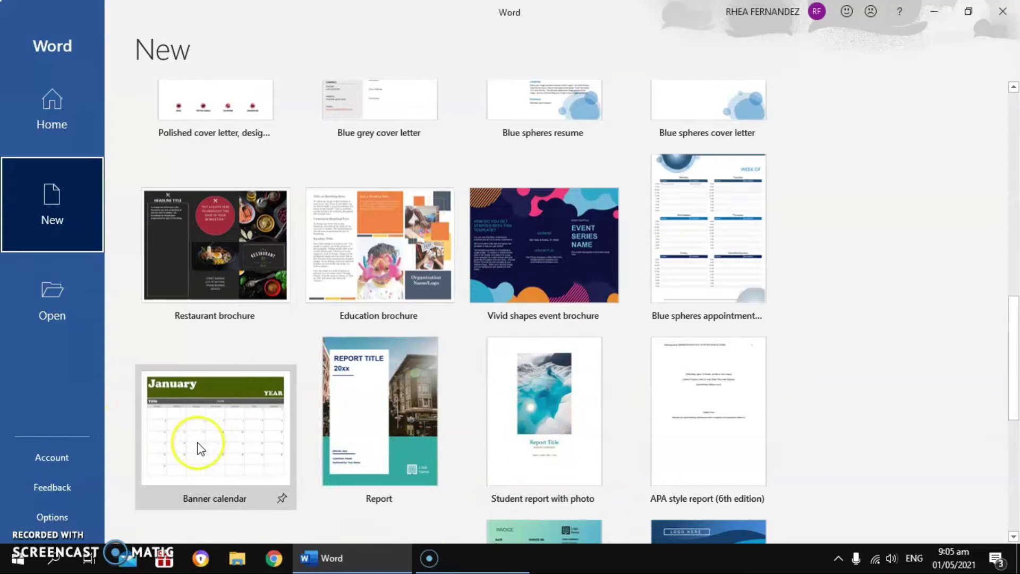
scroll(364, 448, down, 2)
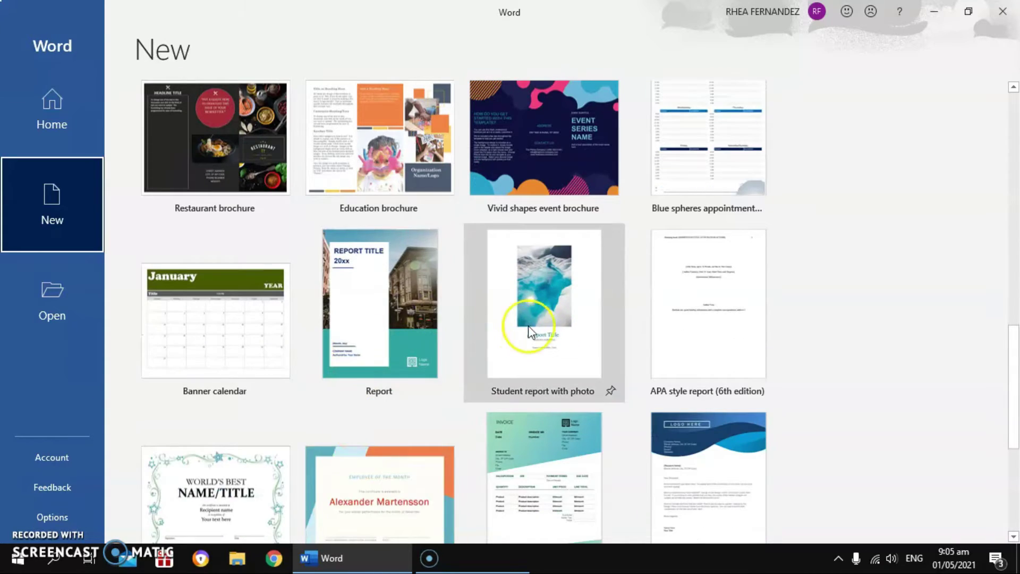
scroll(525, 333, down, 2)
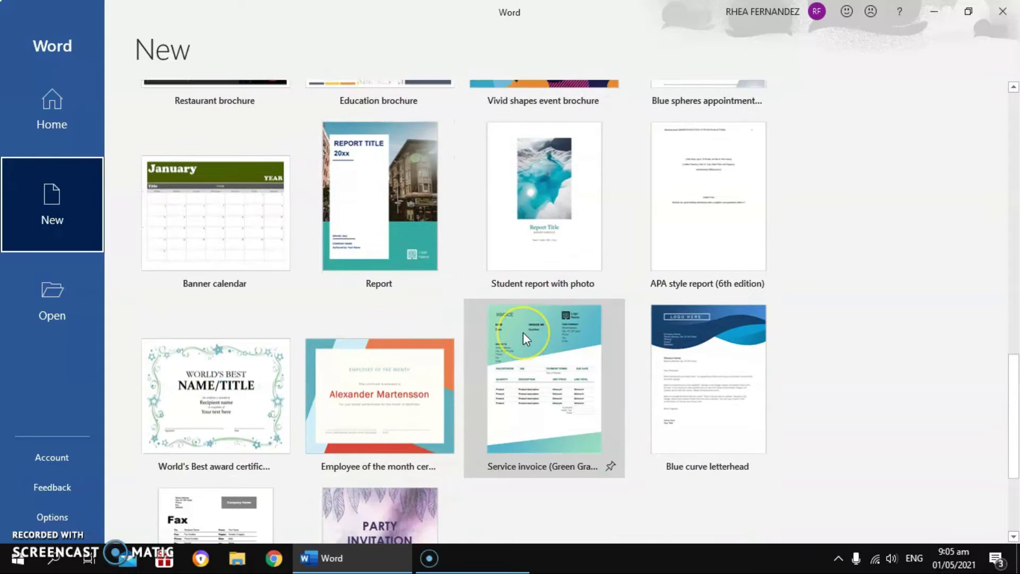
scroll(367, 369, down, 2)
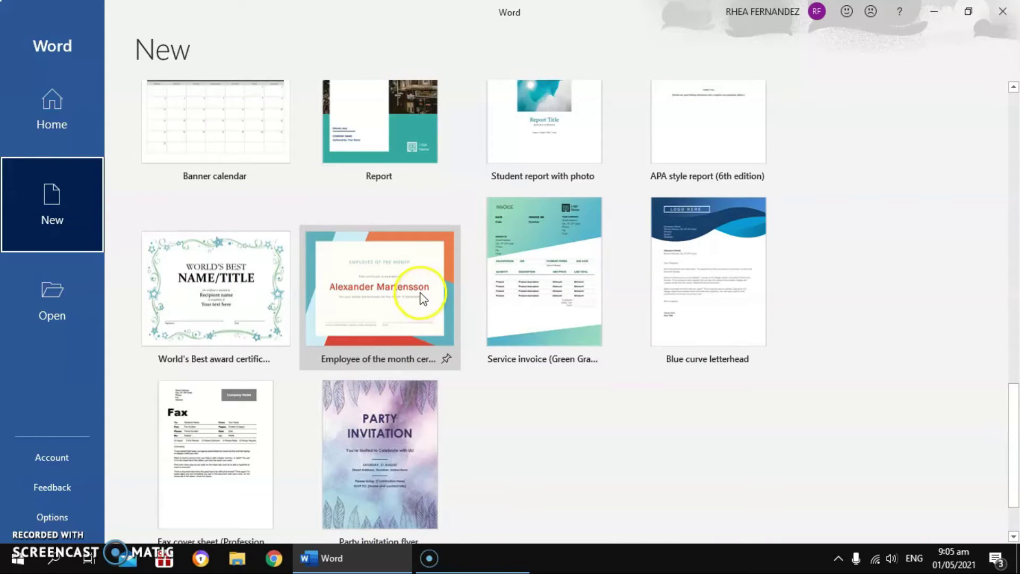
scroll(373, 404, down, 2)
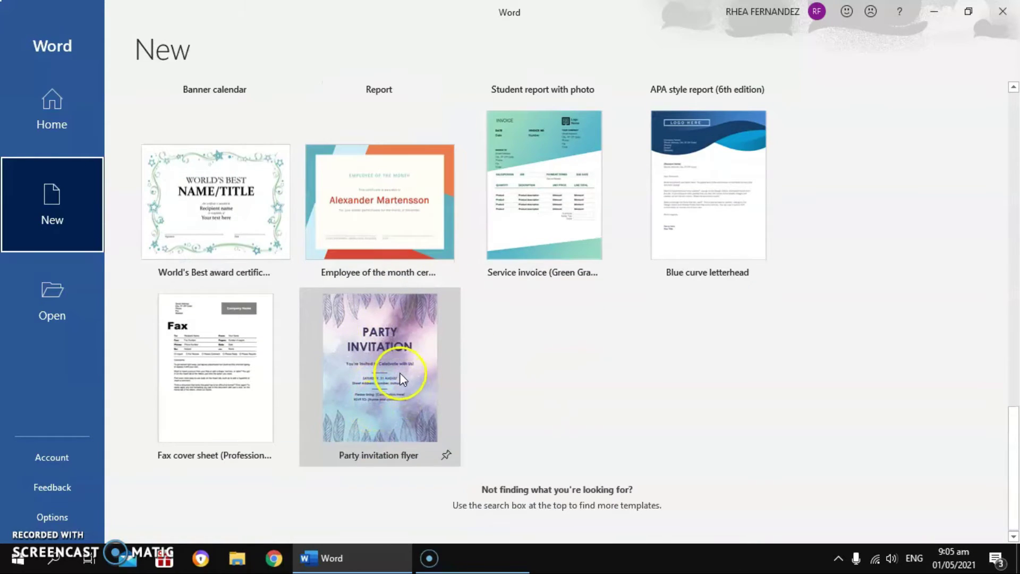
scroll(399, 371, up, 5)
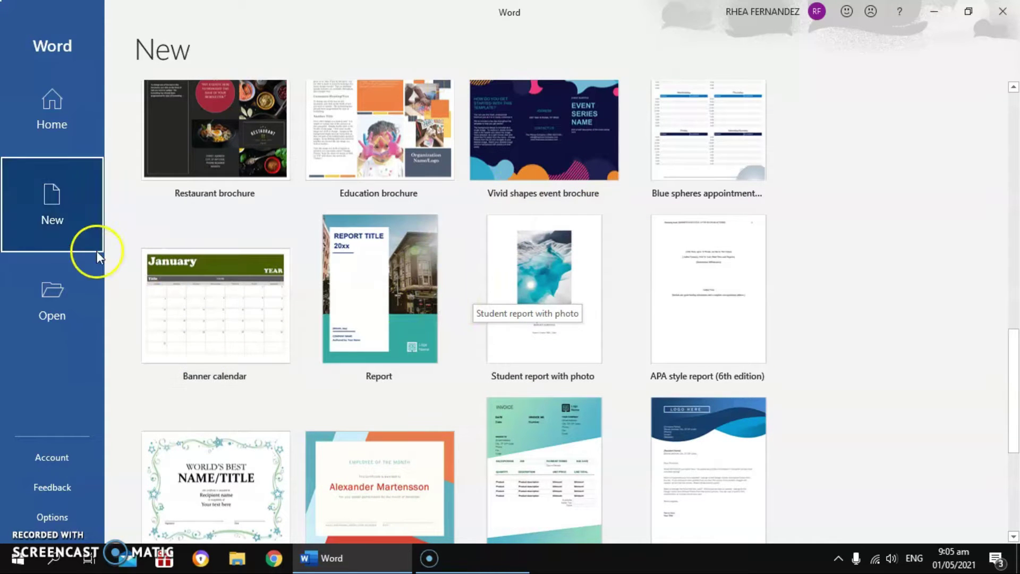
click(23, 313)
click(27, 305)
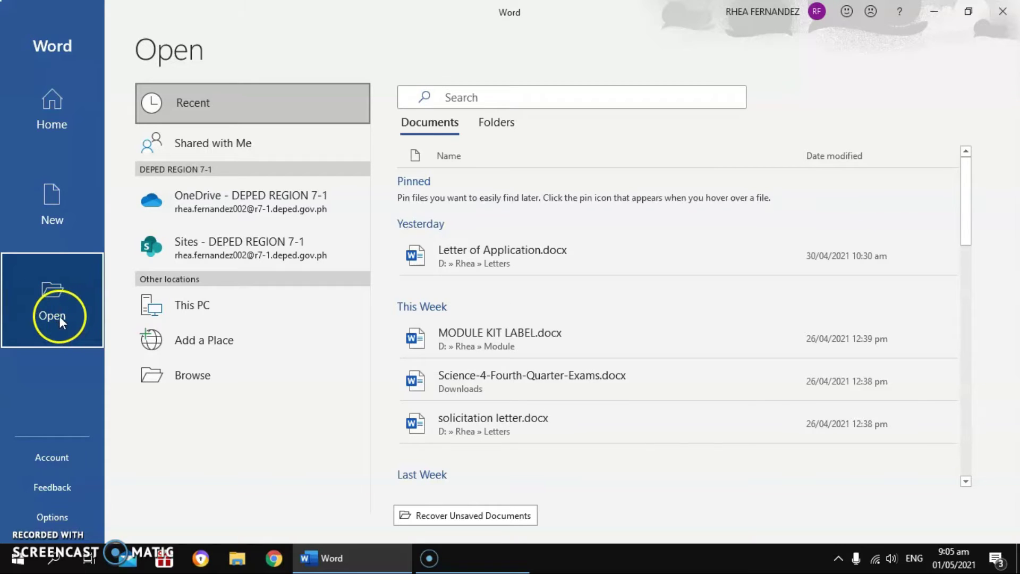
Step: Return to the start page and create a new blank document
click(54, 122)
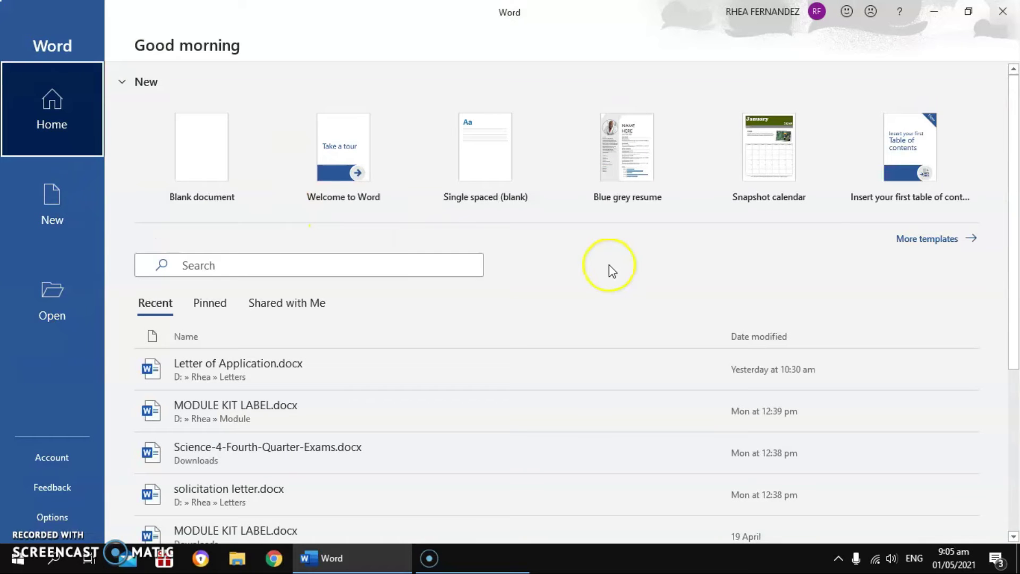
scroll(510, 312, down, 2)
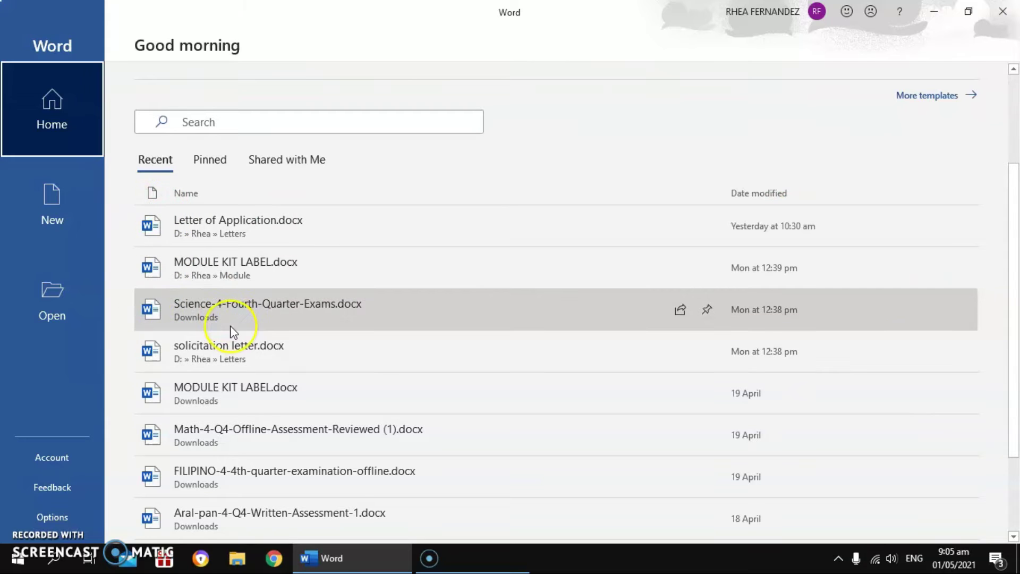
scroll(189, 352, down, 1)
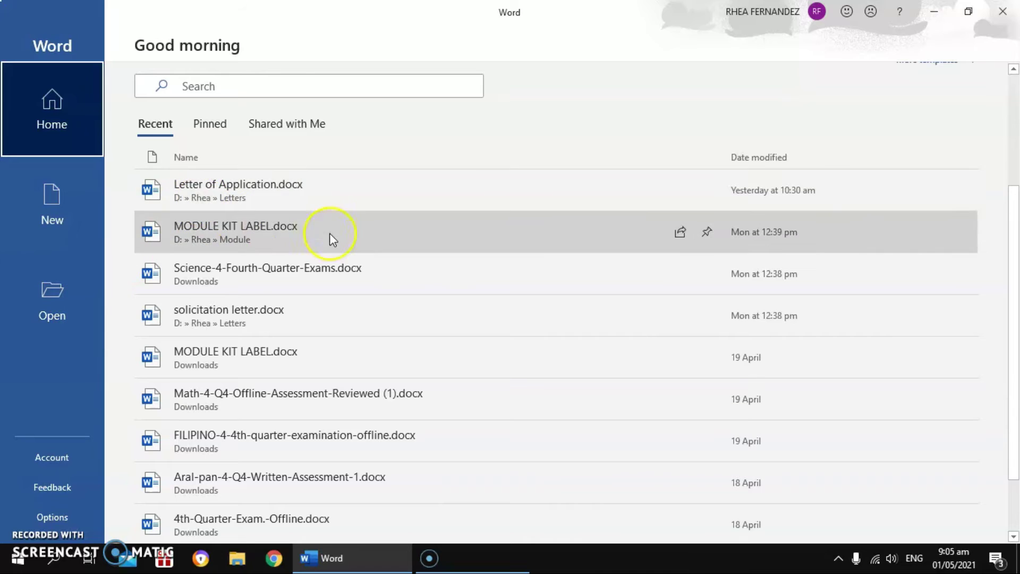
scroll(343, 250, down, 2)
scroll(342, 250, up, 5)
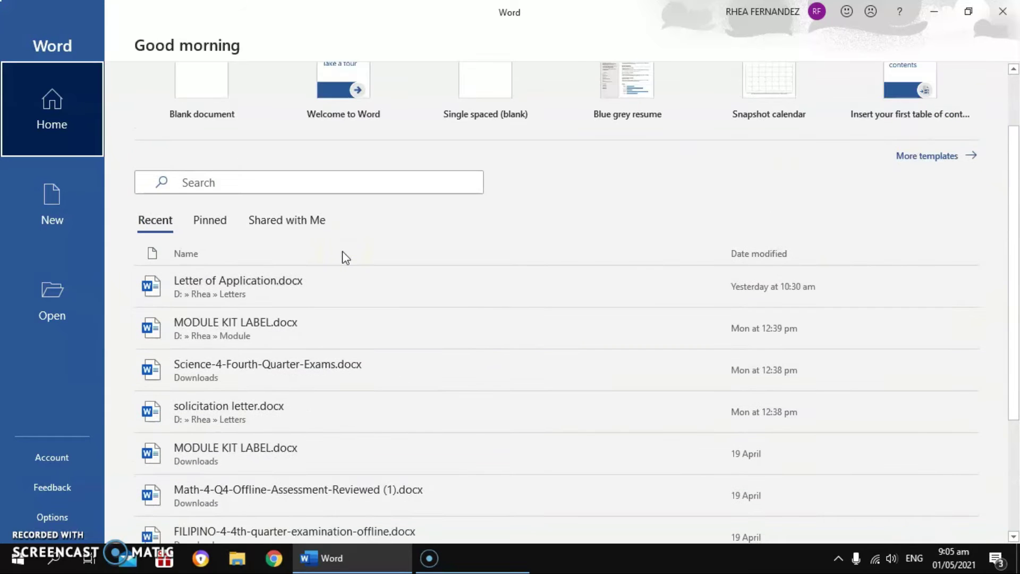
scroll(321, 314, up, 2)
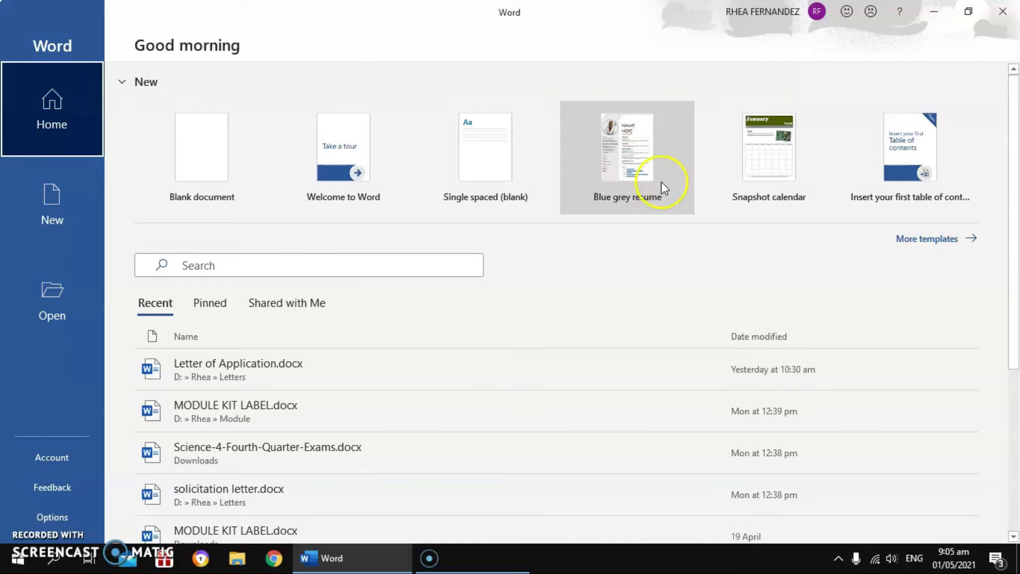
click(213, 162)
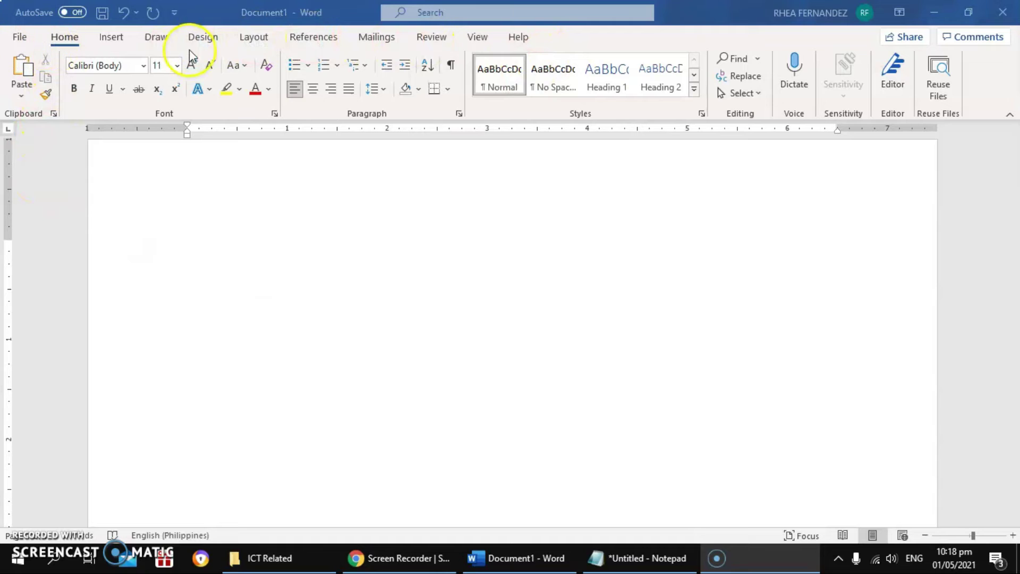
Step: Inspect the detailed font settings and the paragraph settings of the blank document
click(70, 47)
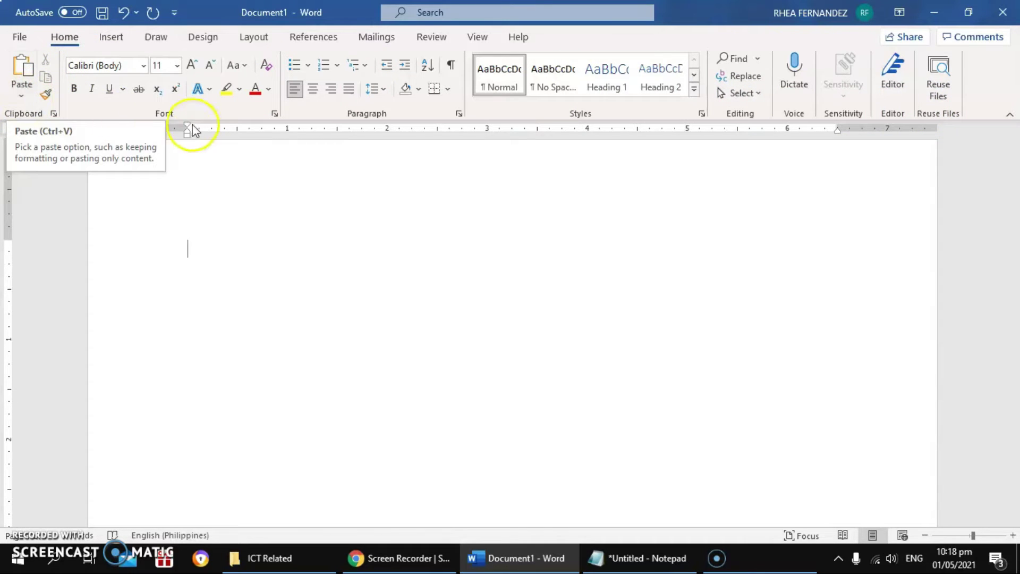
click(66, 38)
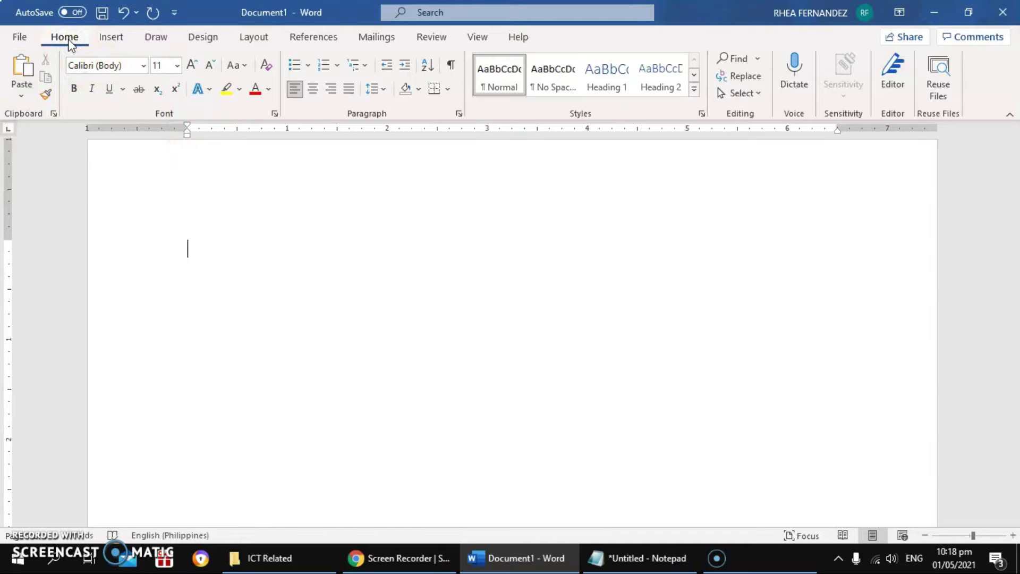
click(31, 114)
click(274, 115)
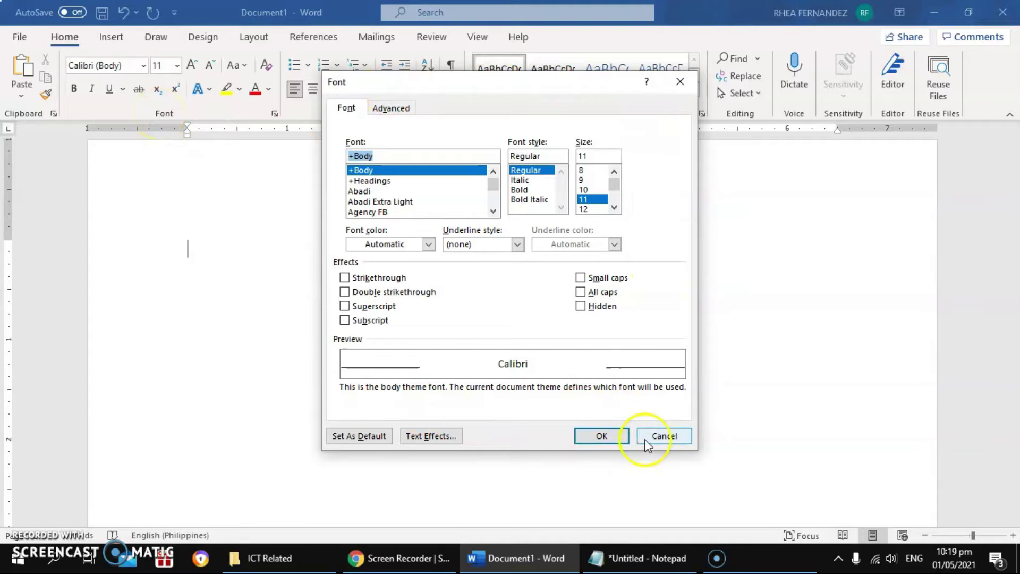
click(606, 436)
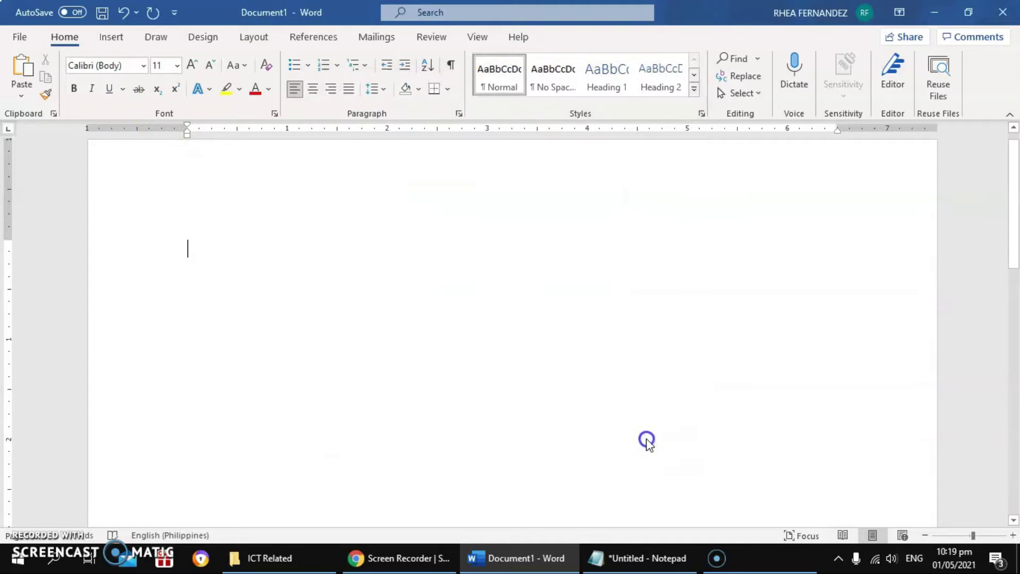
click(457, 113)
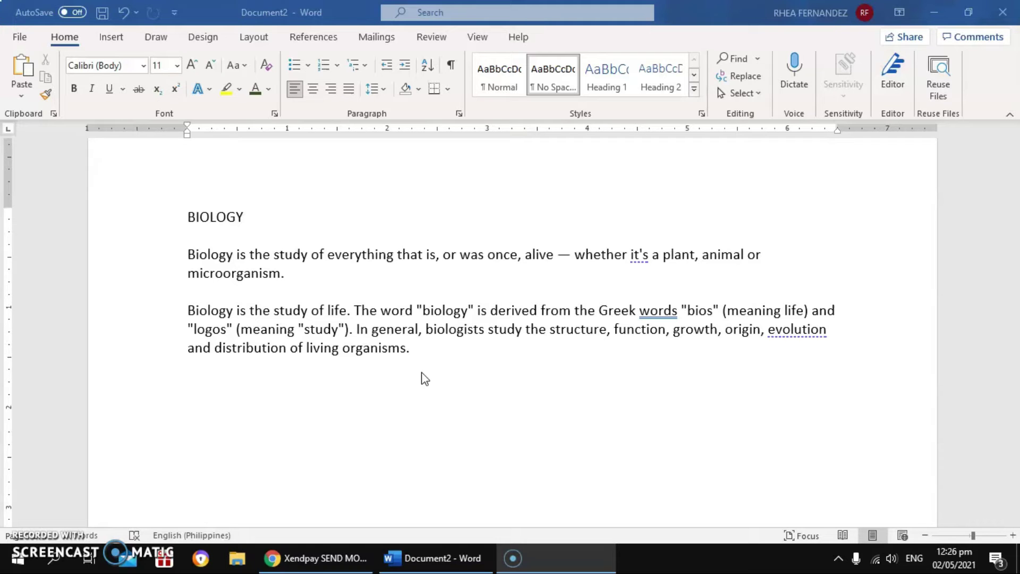
Step: Change the font of the BIOLOGY heading to Abadi
click(512, 355)
click(227, 254)
drag(180, 217, 243, 219)
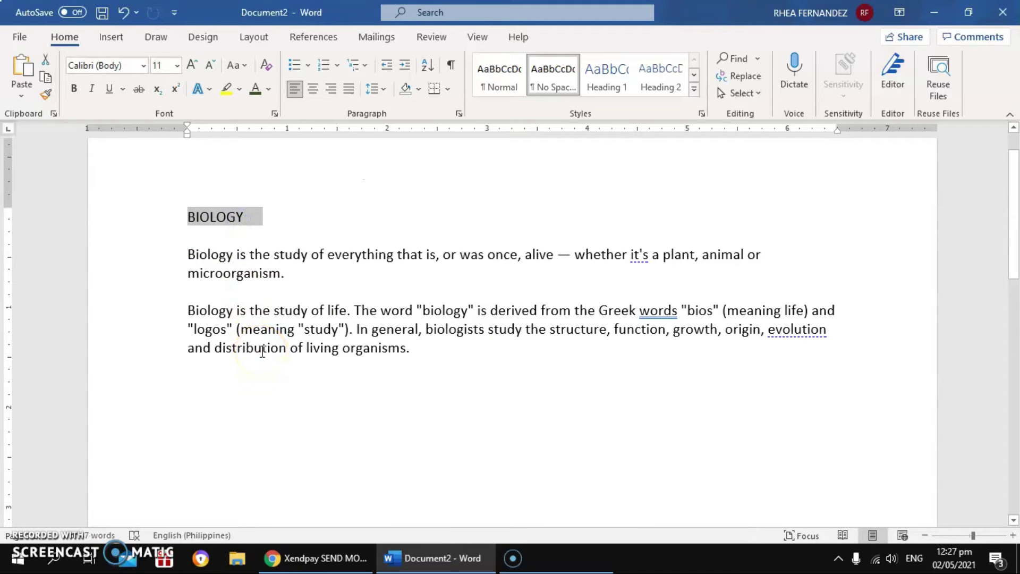
click(67, 40)
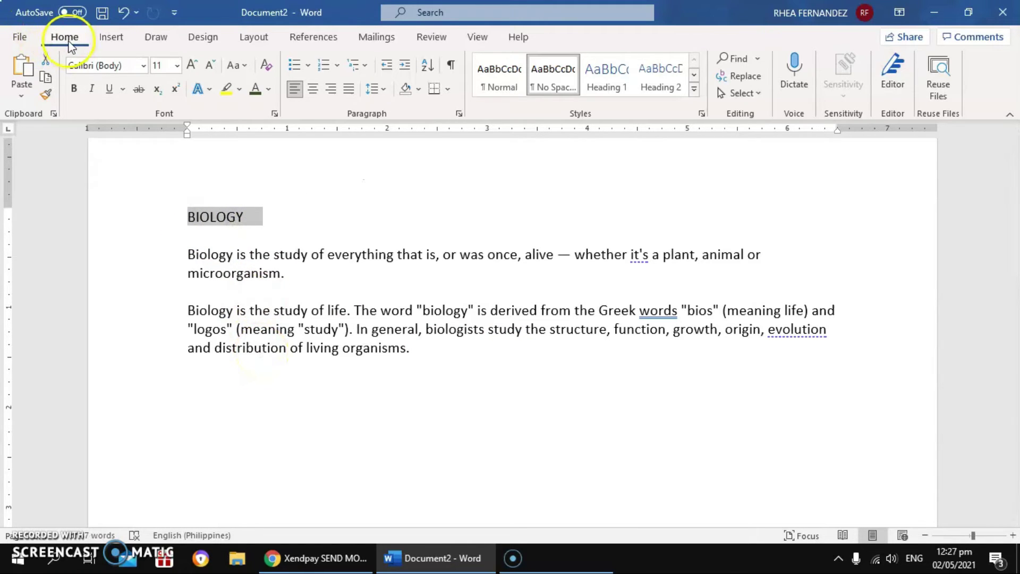
click(68, 42)
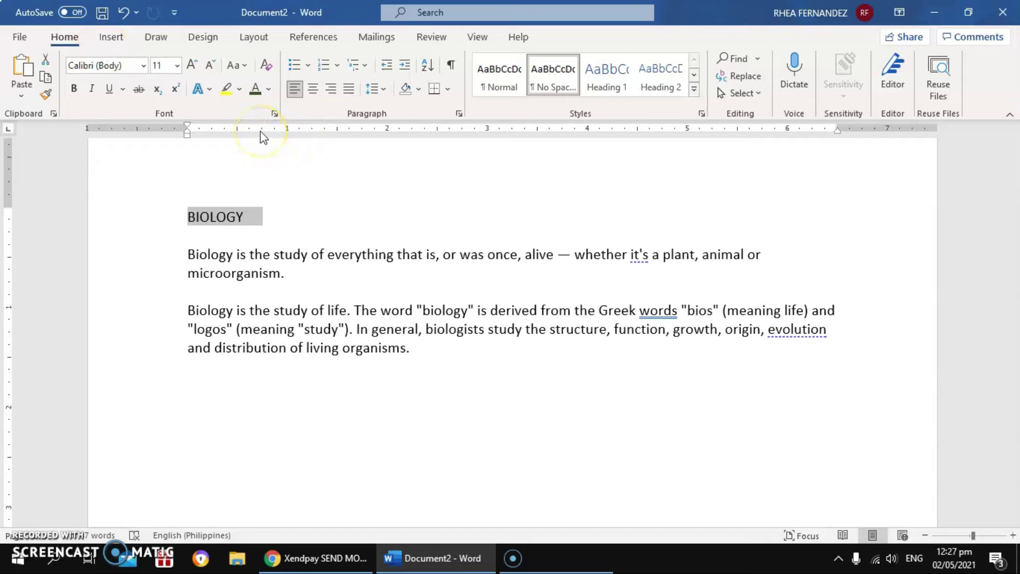
click(93, 92)
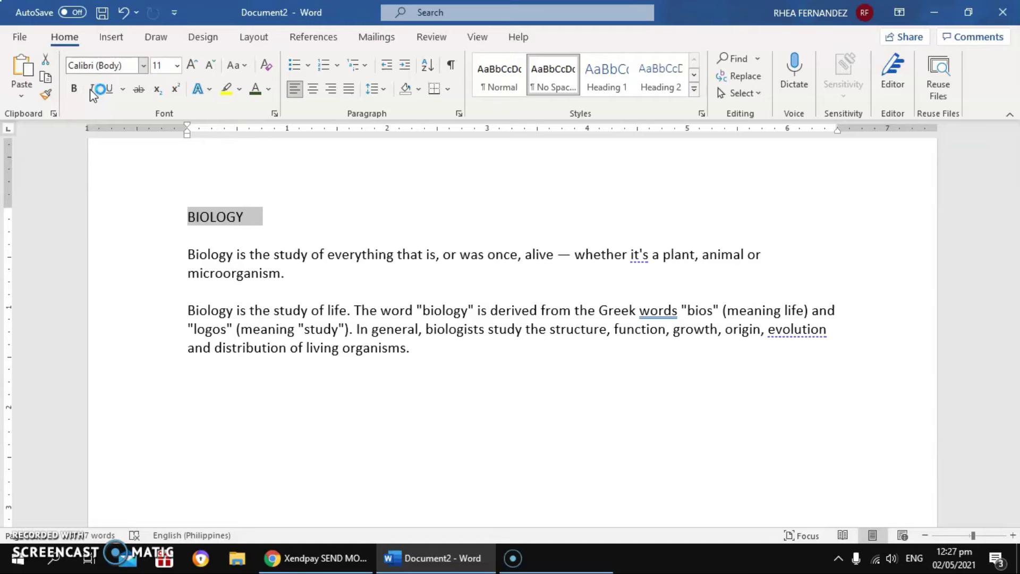
click(143, 65)
click(117, 217)
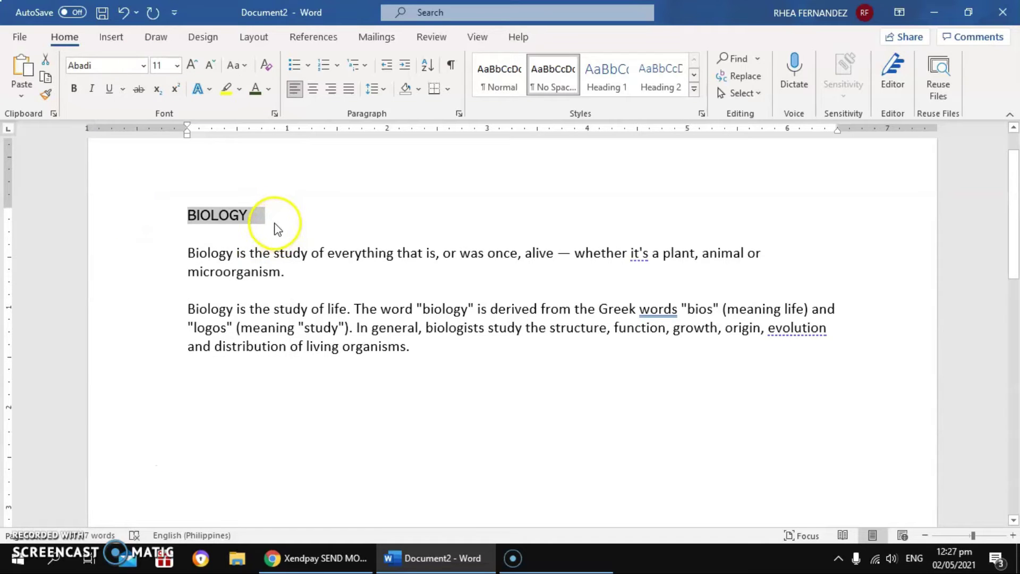
Step: Set the BIOLOGY heading's font size to 22 and enlarge it further by five size increments
click(178, 65)
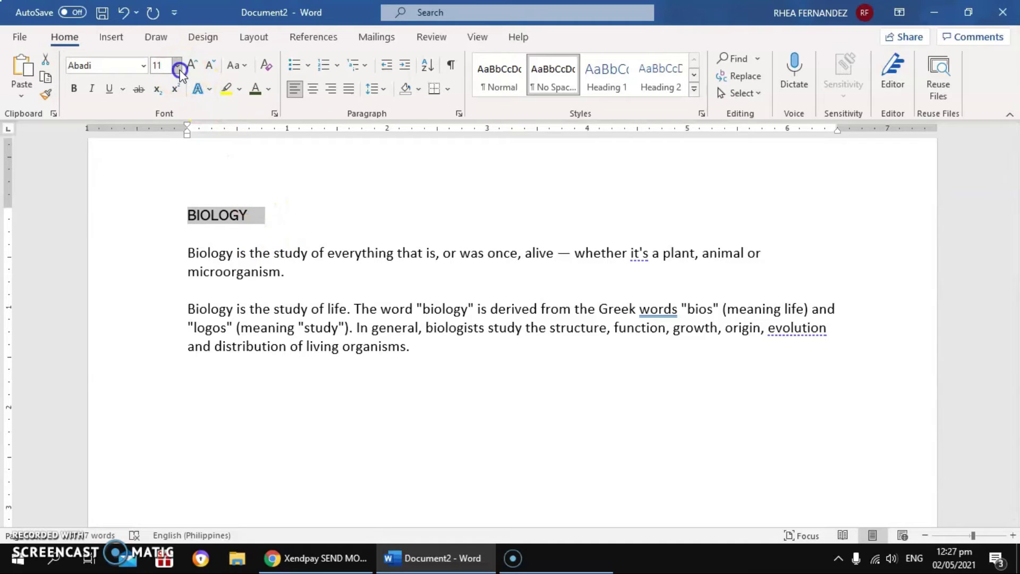
click(164, 238)
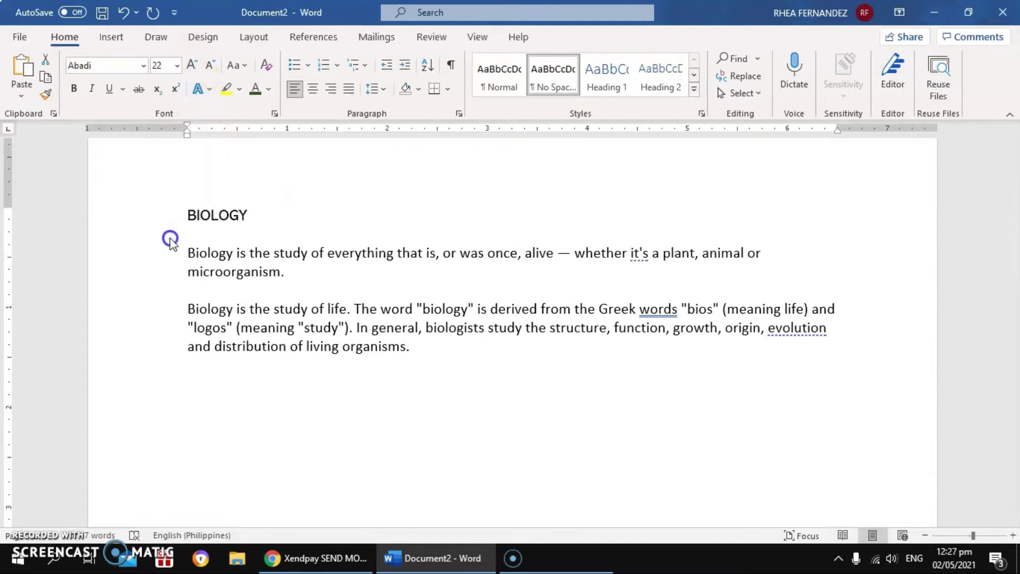
click(190, 68)
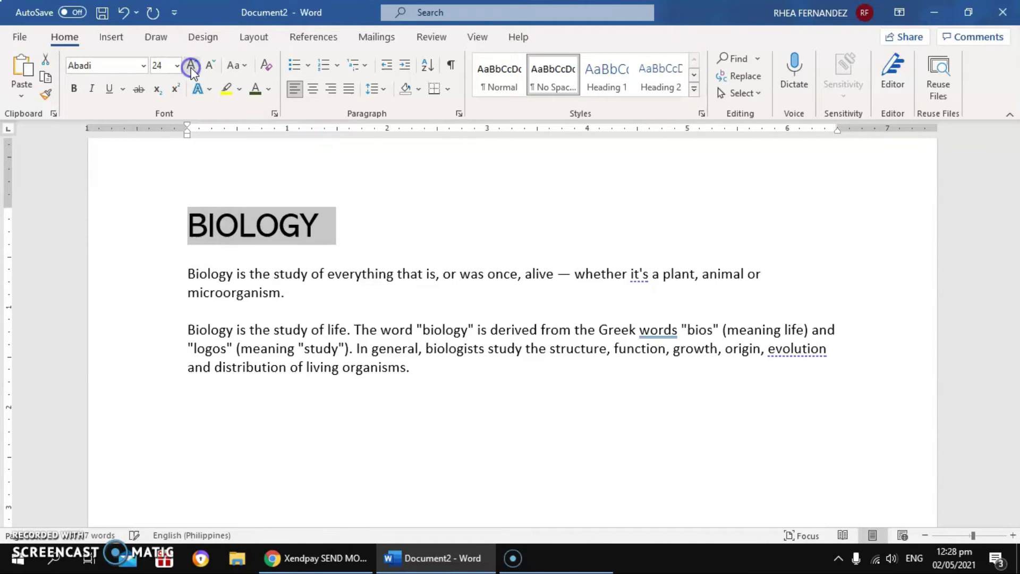
click(190, 68)
click(190, 68)
click(191, 68)
click(190, 68)
Step: Shrink the BIOLOGY heading's font in increments down to size 18
click(213, 65)
click(212, 65)
click(212, 65)
click(213, 65)
click(212, 65)
click(212, 65)
click(212, 65)
Step: Try a yellow text highlight on the BIOLOGY heading and undo it
click(240, 88)
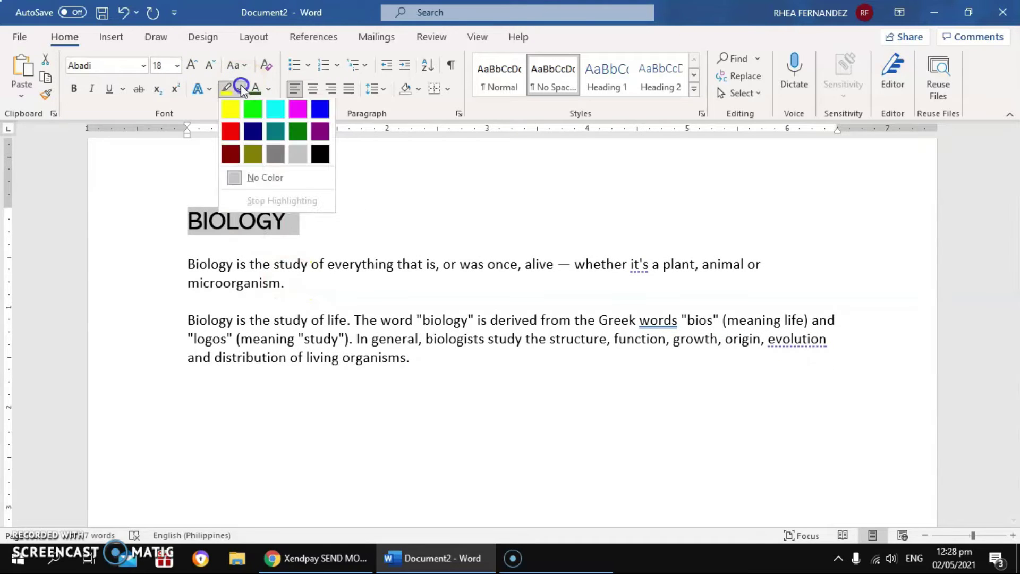
click(237, 117)
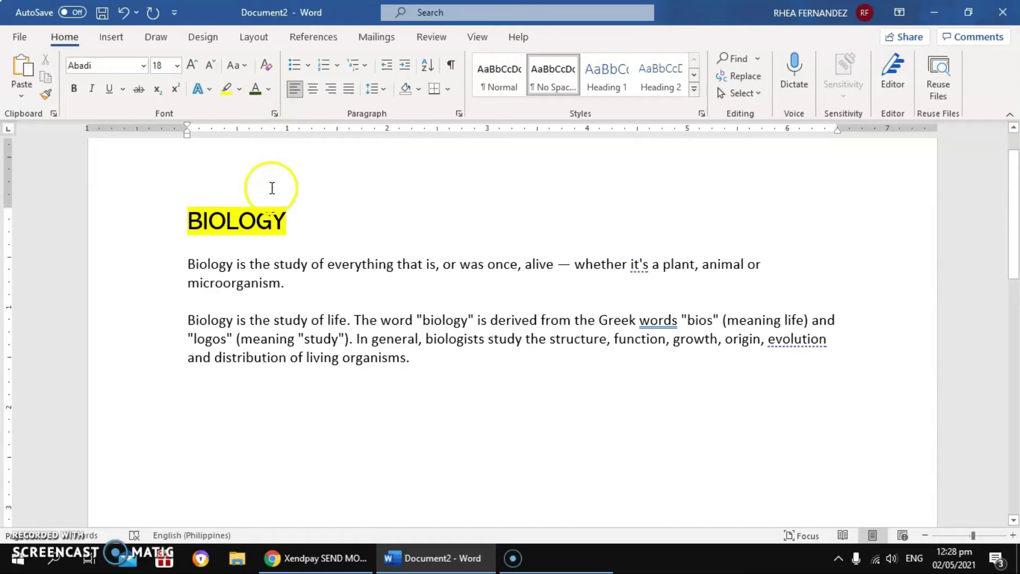
key(ctrl+z)
Step: Color the BIOLOGY heading green, make it bold, italic and underlined, and check its detailed font settings
click(255, 89)
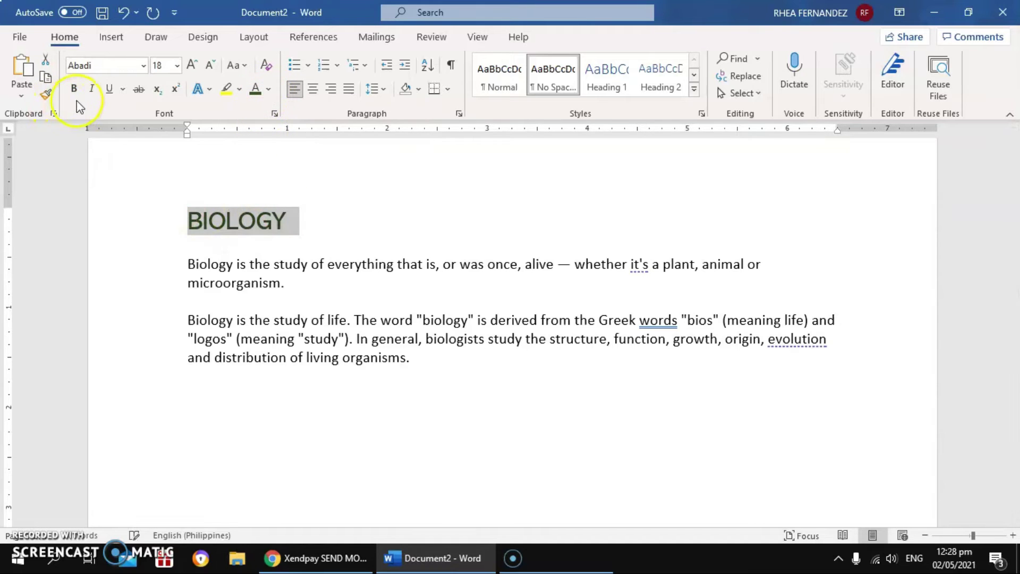
click(79, 94)
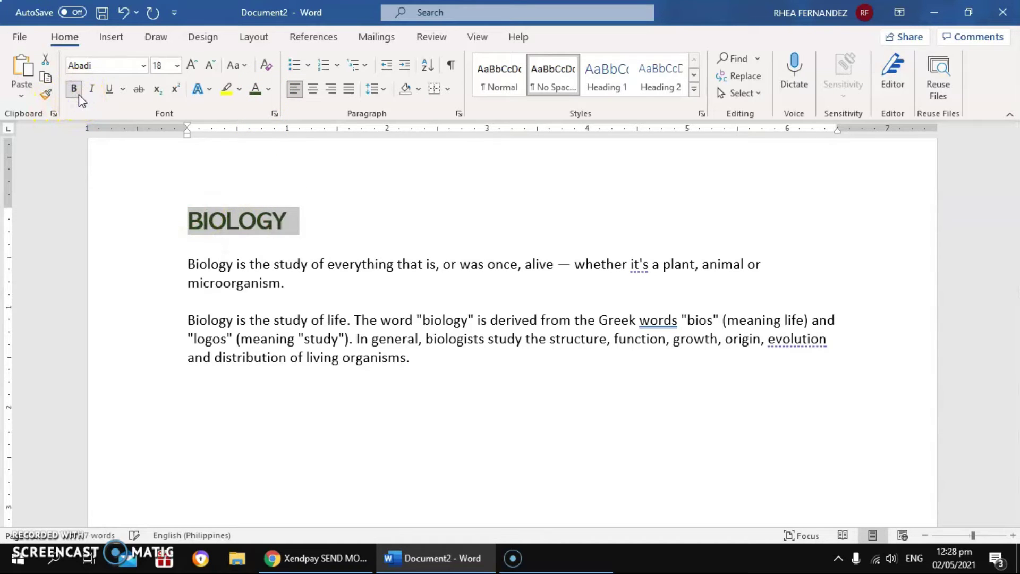
click(92, 90)
click(110, 91)
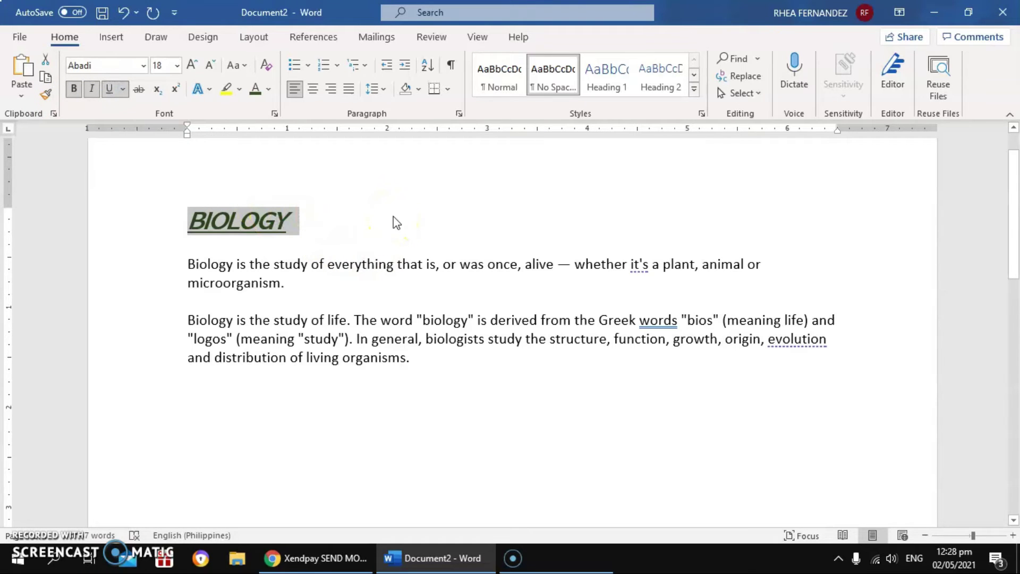
click(274, 113)
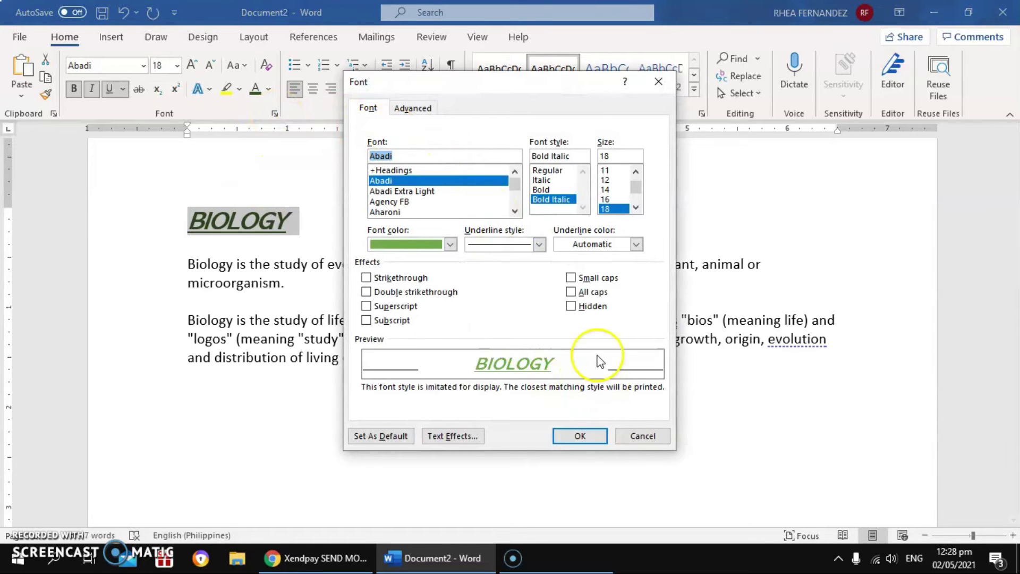
click(585, 438)
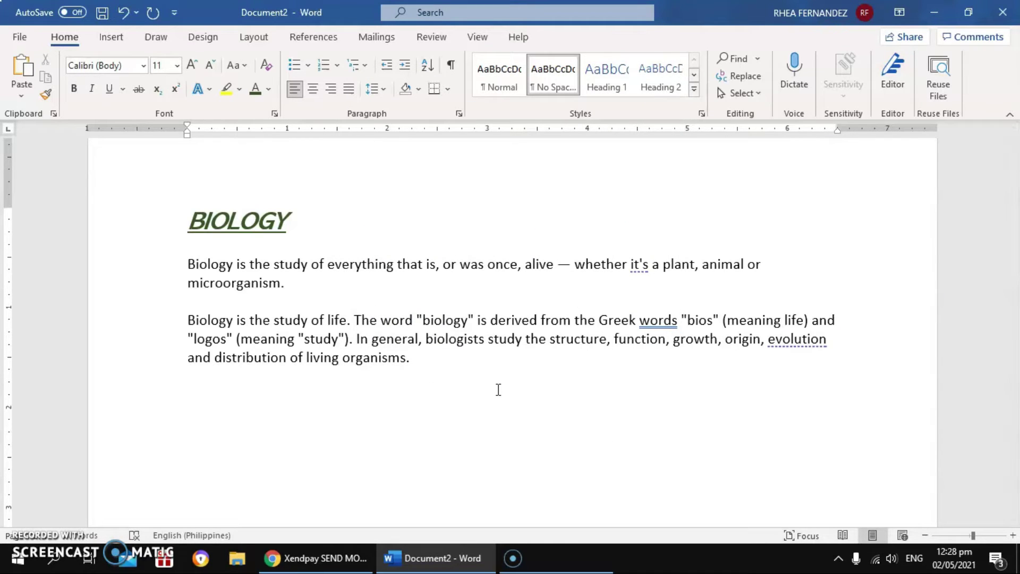
Step: Try center, left and right alignment on the two body paragraphs and finish by justifying them
drag(80, 287, 478, 384)
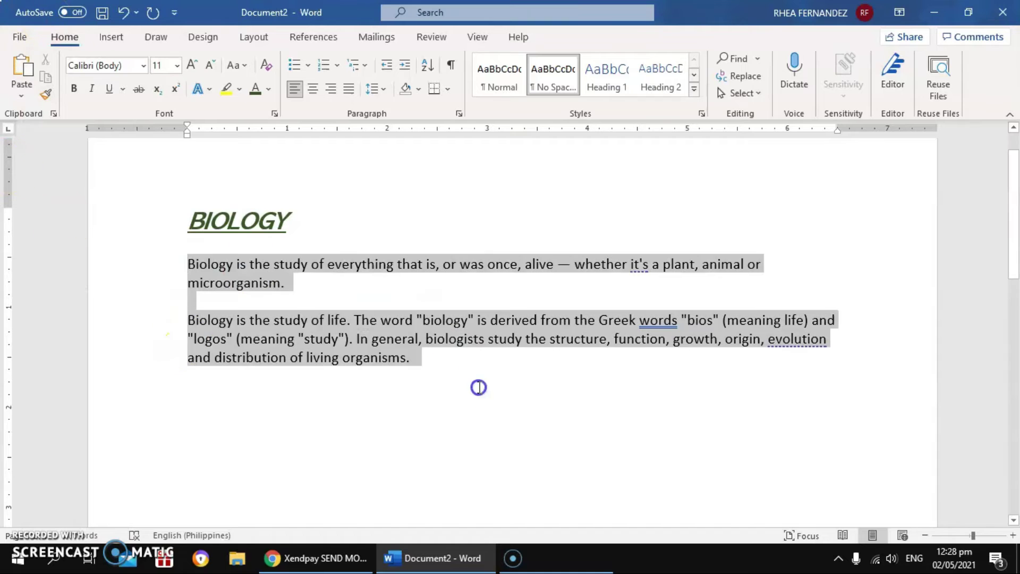
click(399, 432)
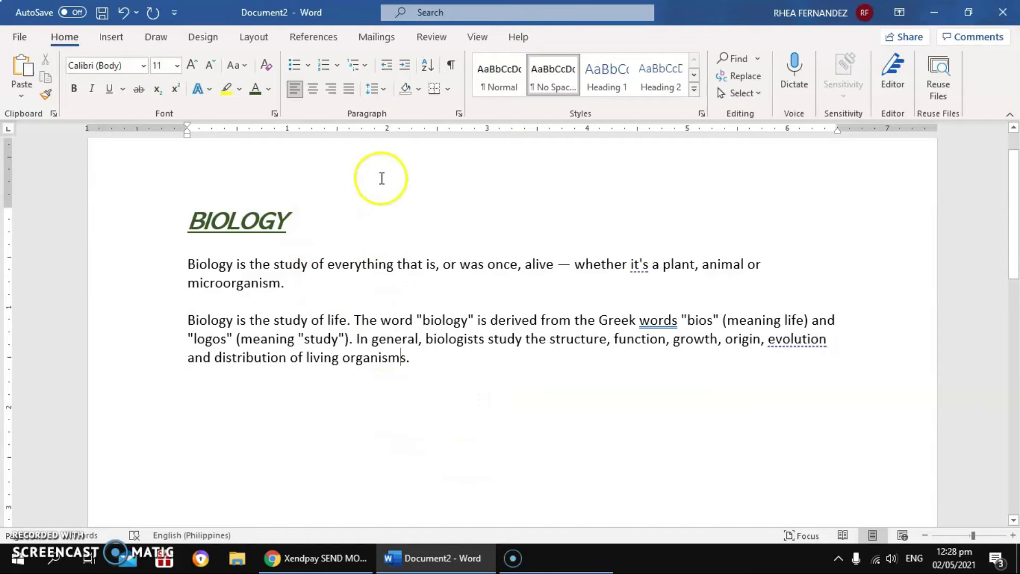
drag(254, 260, 423, 362)
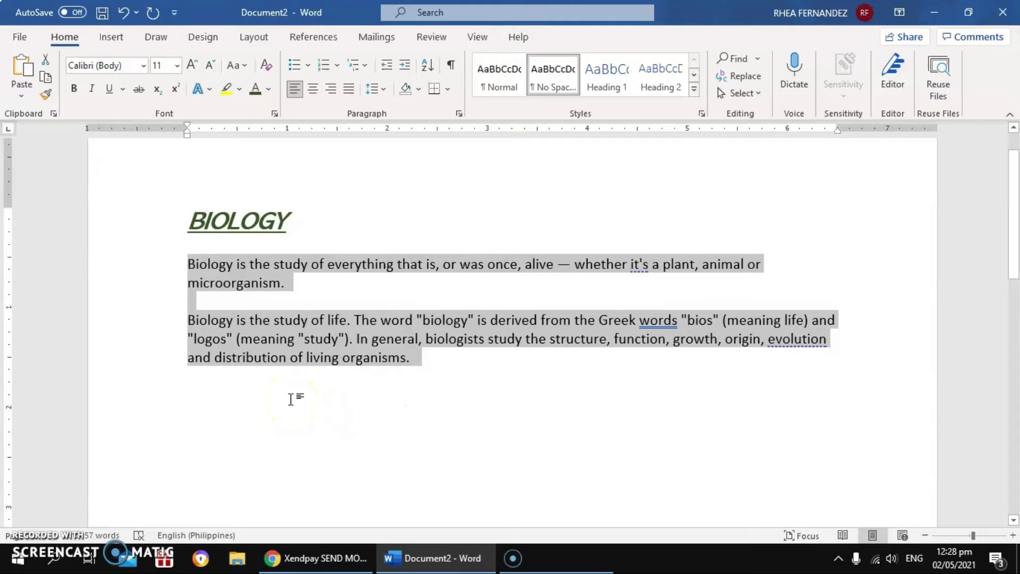
click(317, 91)
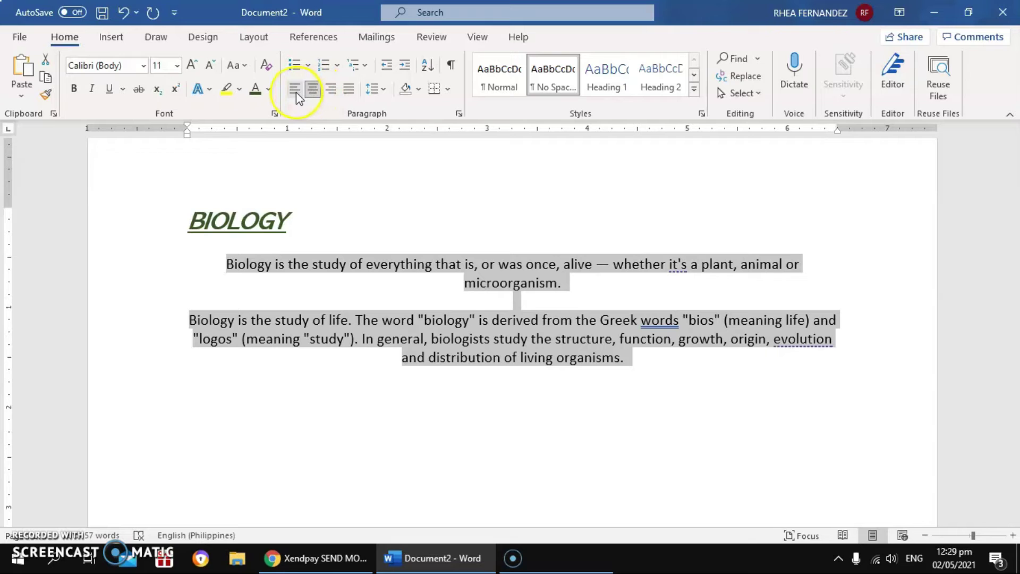
click(295, 91)
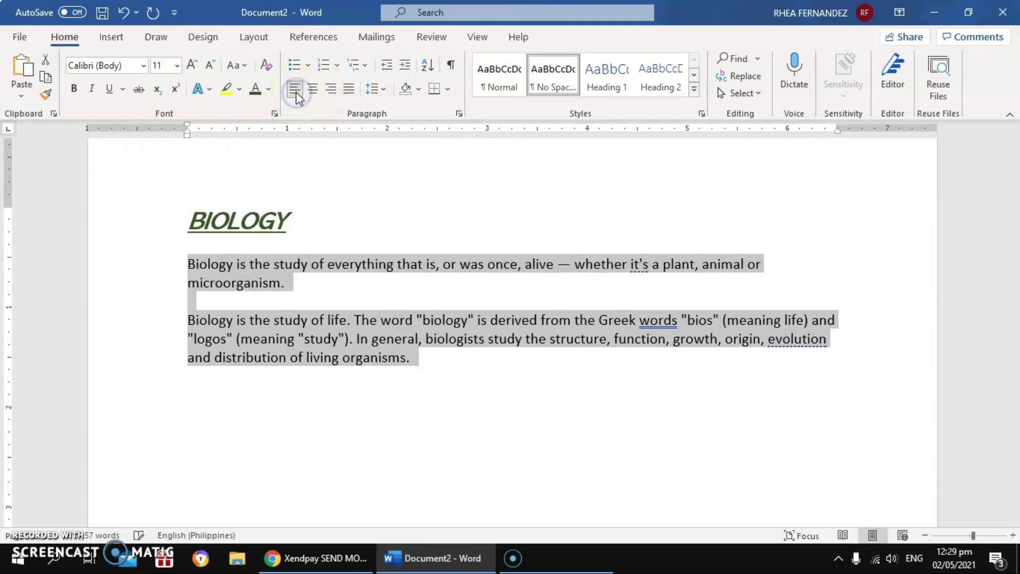
click(330, 90)
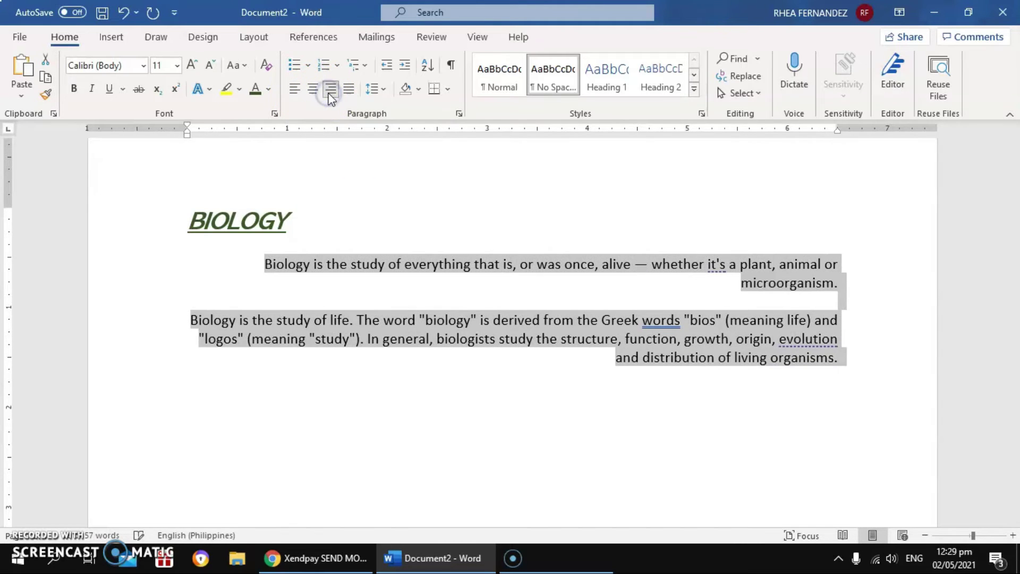
click(349, 90)
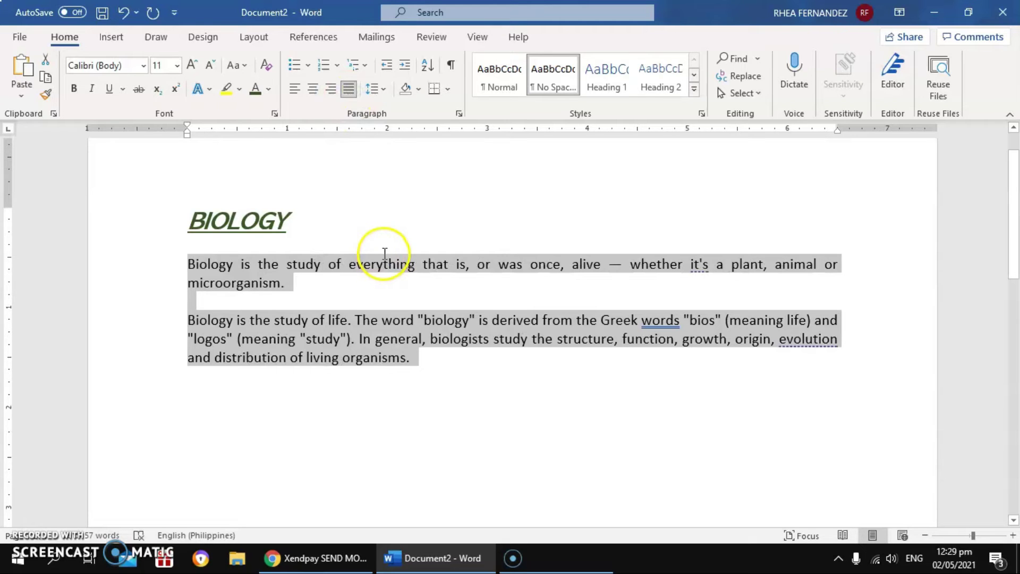
Step: Insert three separate lines reading A, B and C between the two body paragraphs
click(377, 293)
key(Return)
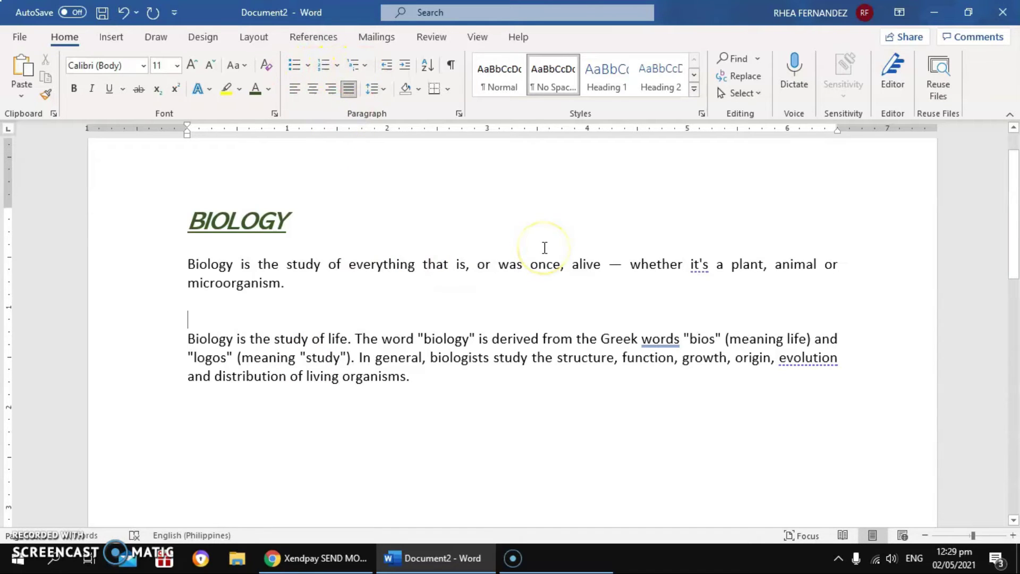
text(a.)
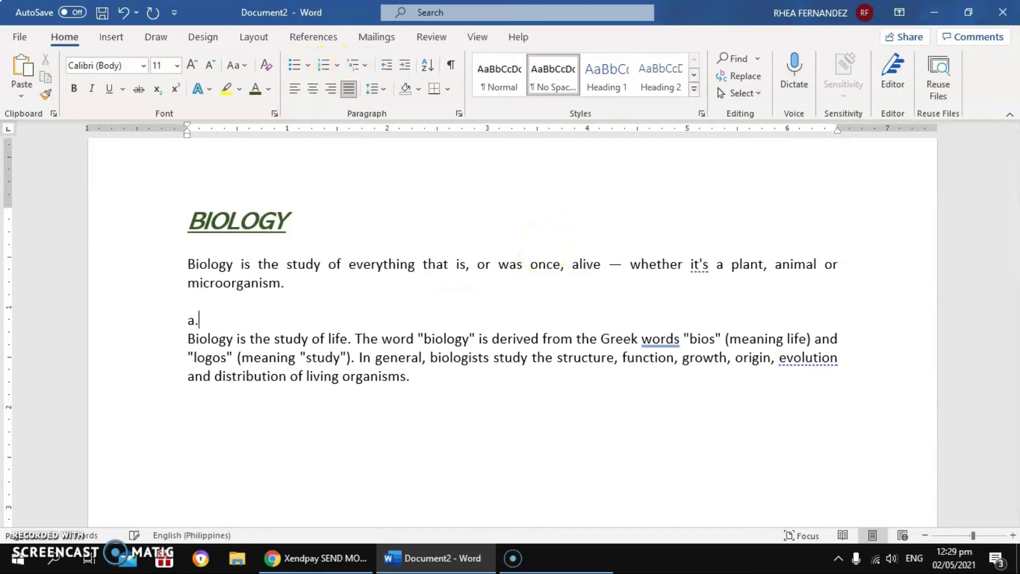
text(a)
key(Return)
text(b)
key(Return)
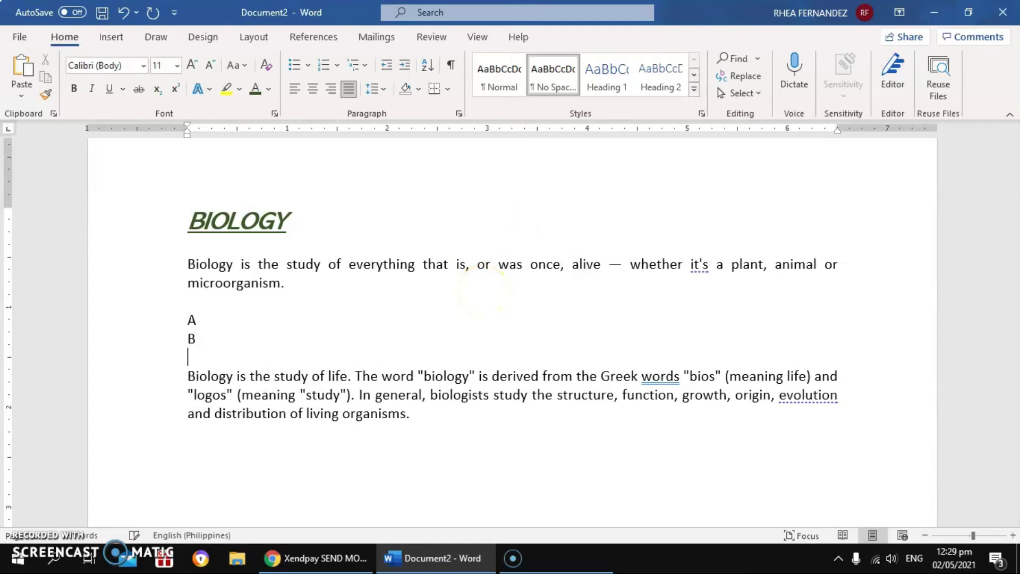
text(c)
key(Return)
Step: Apply the multicolored picture bullet to the A, B and C lines, and view the available numbering formats
drag(189, 319, 208, 356)
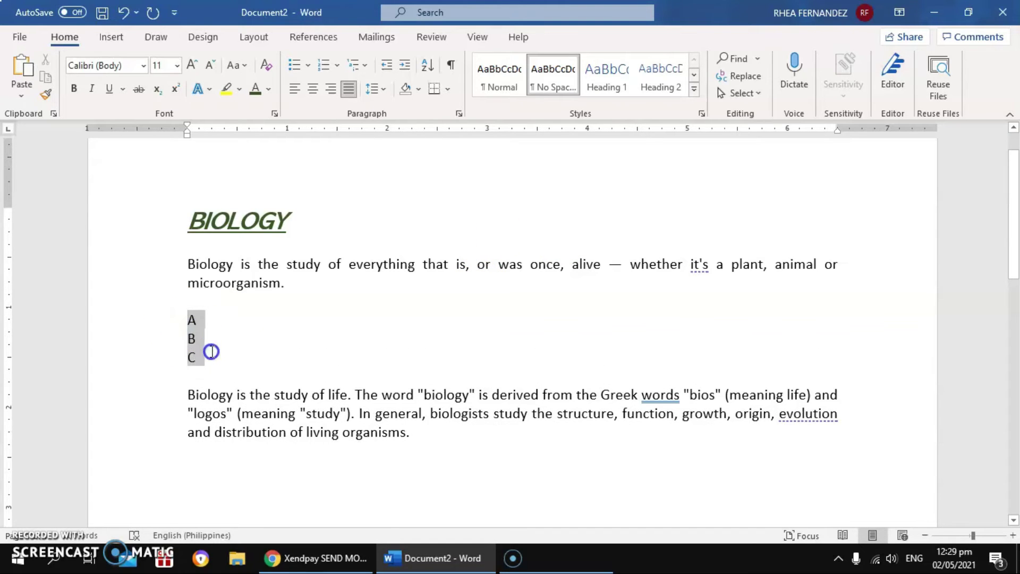
click(307, 65)
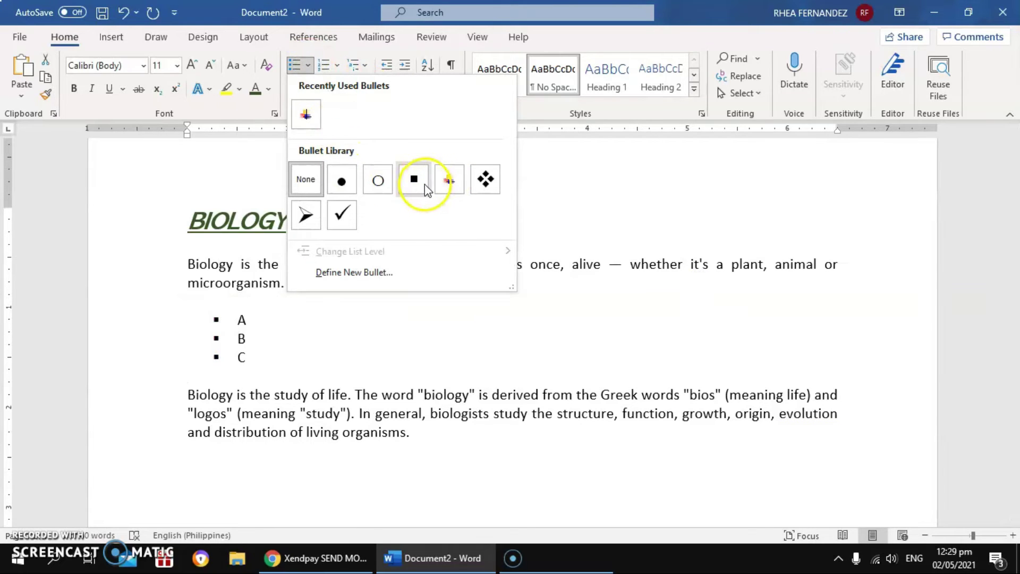
click(452, 186)
click(470, 333)
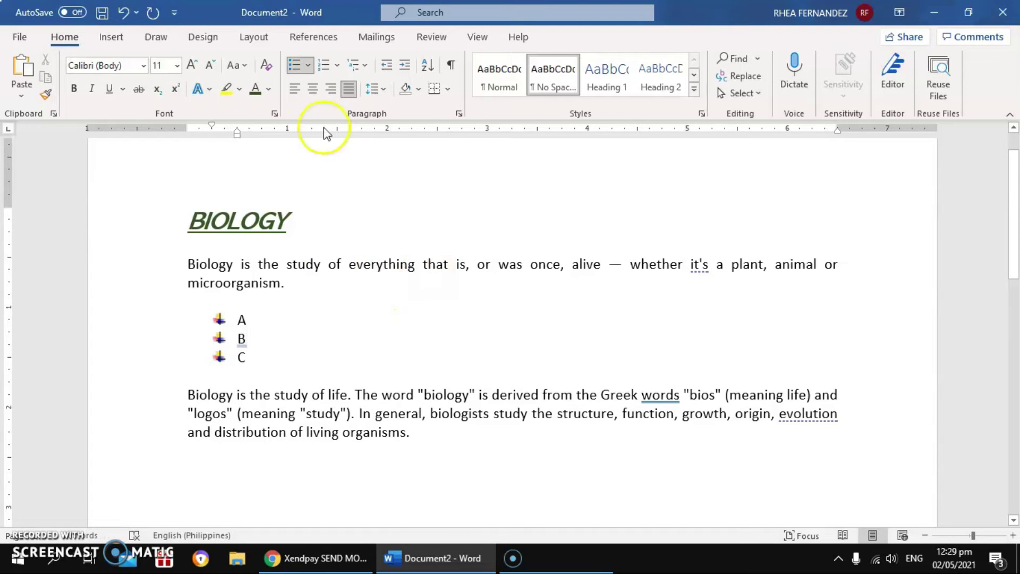
click(337, 66)
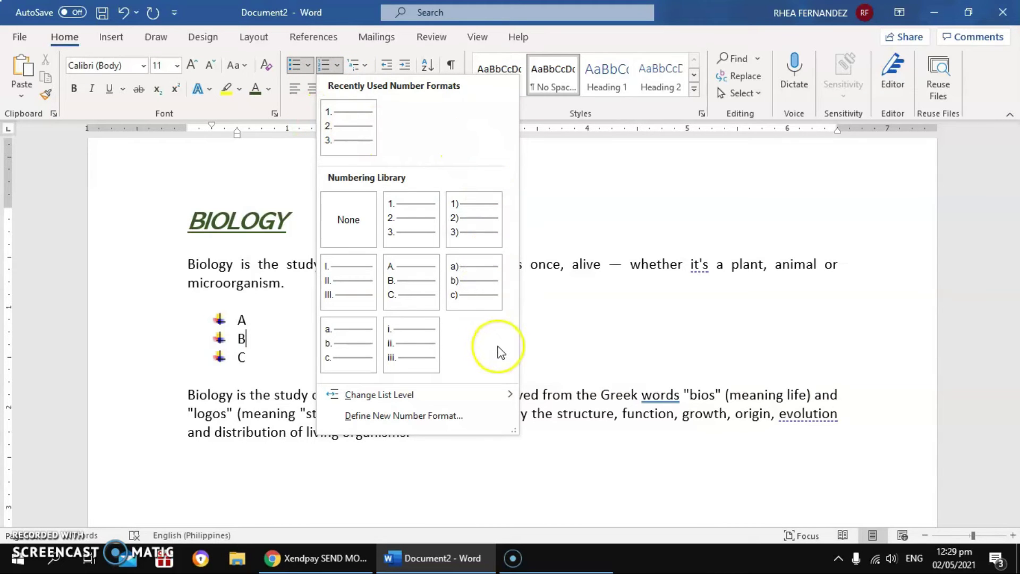
click(428, 359)
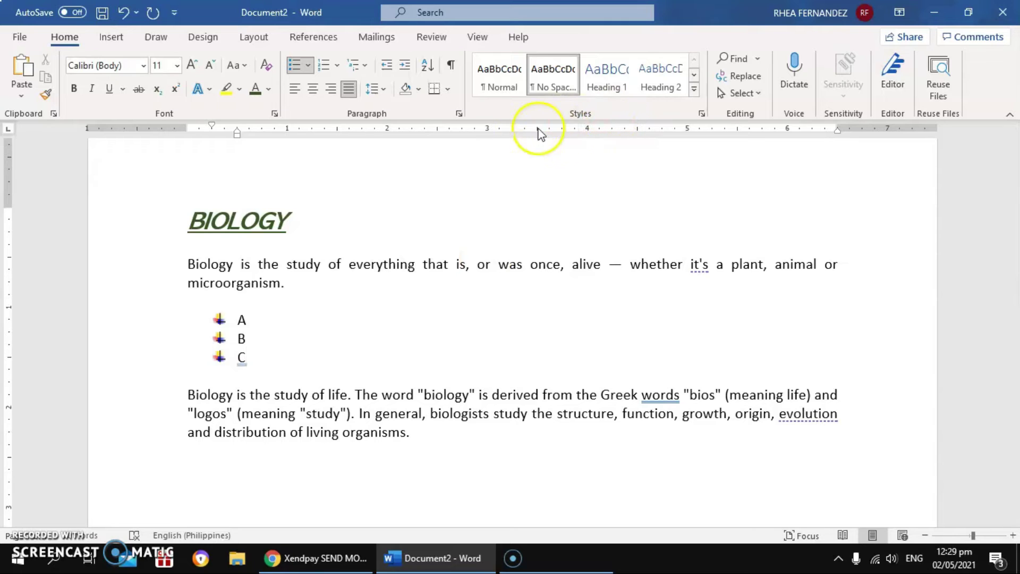
Step: Try the Heading 2 style on the BIOLOGY heading, switch it to Heading 1, and view the full style gallery
click(356, 222)
drag(190, 227, 319, 229)
click(353, 346)
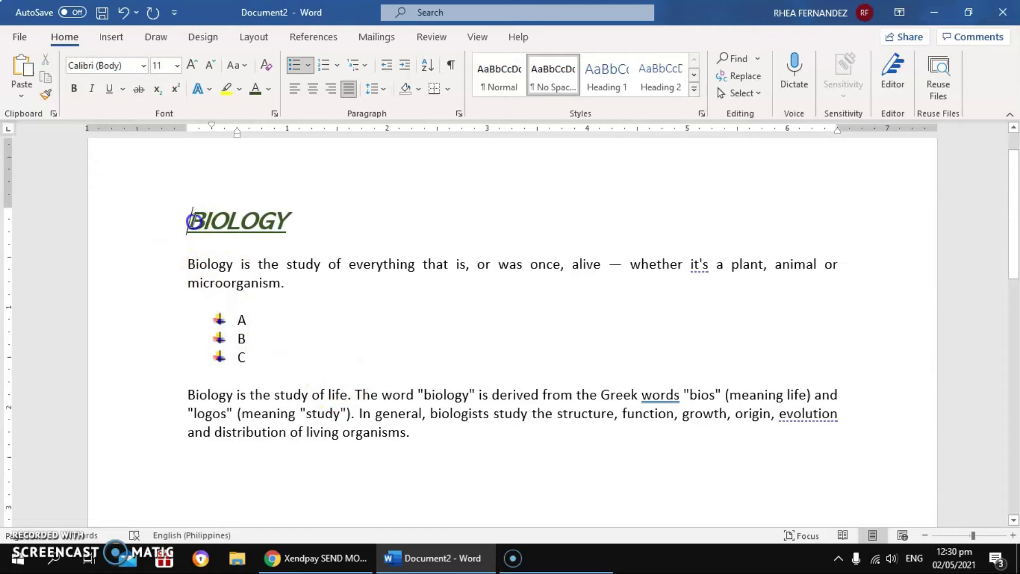
drag(186, 220, 310, 222)
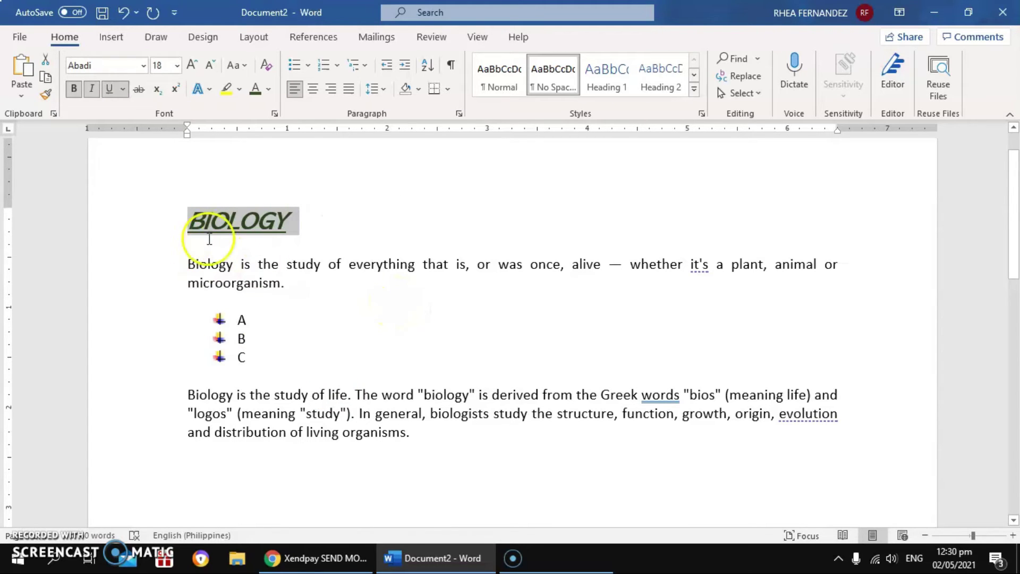
click(661, 78)
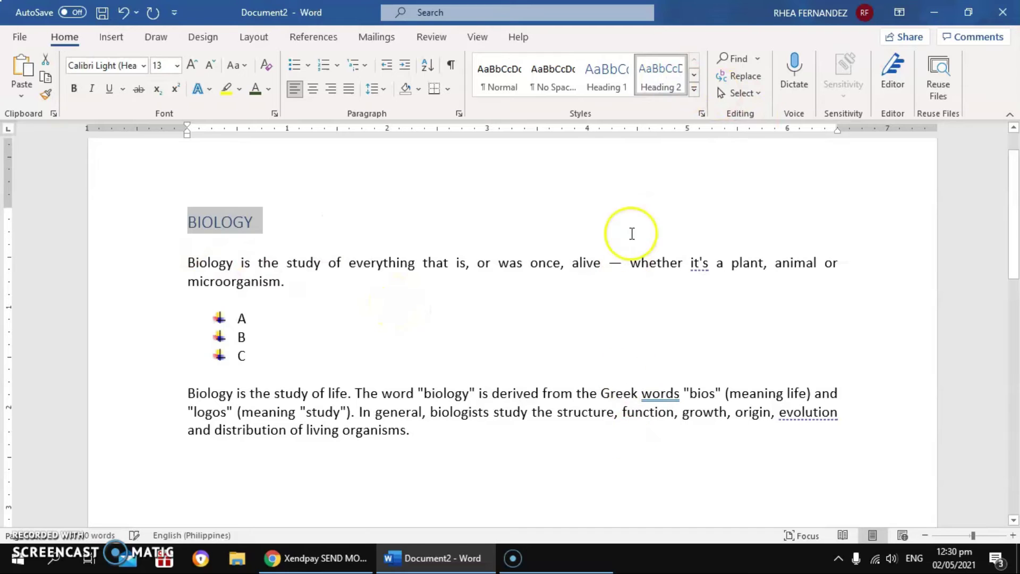
click(605, 75)
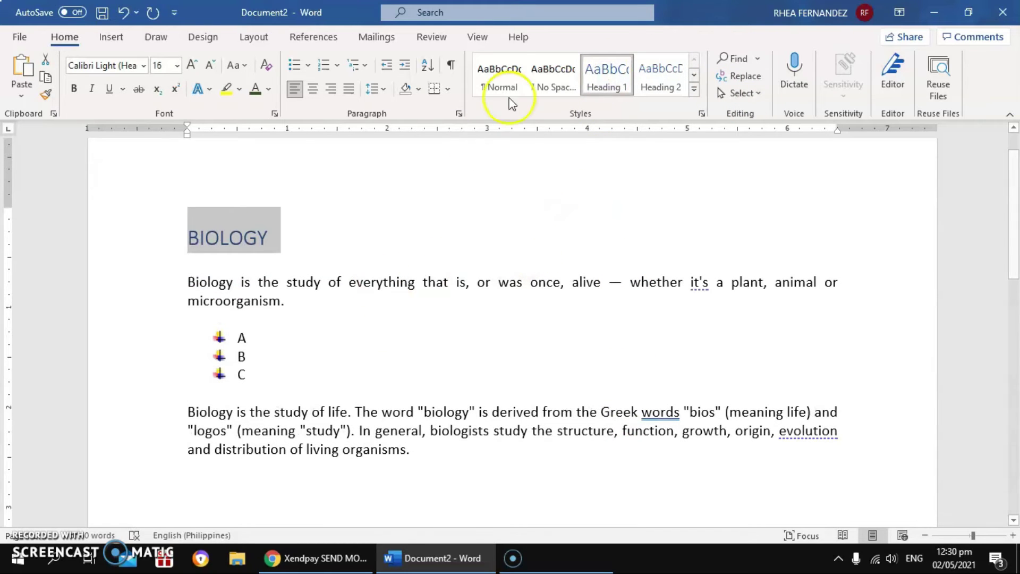
click(696, 94)
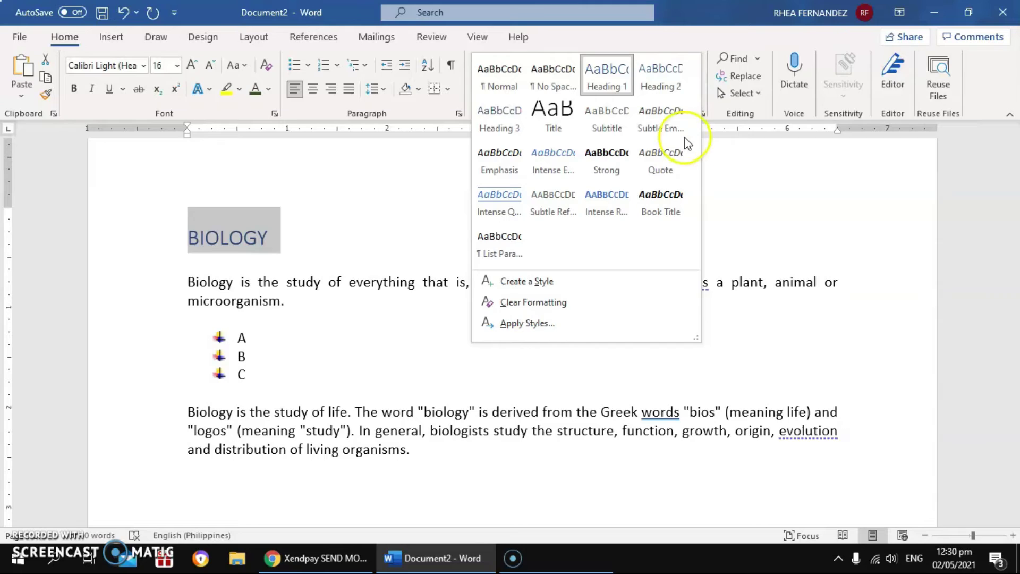
click(749, 196)
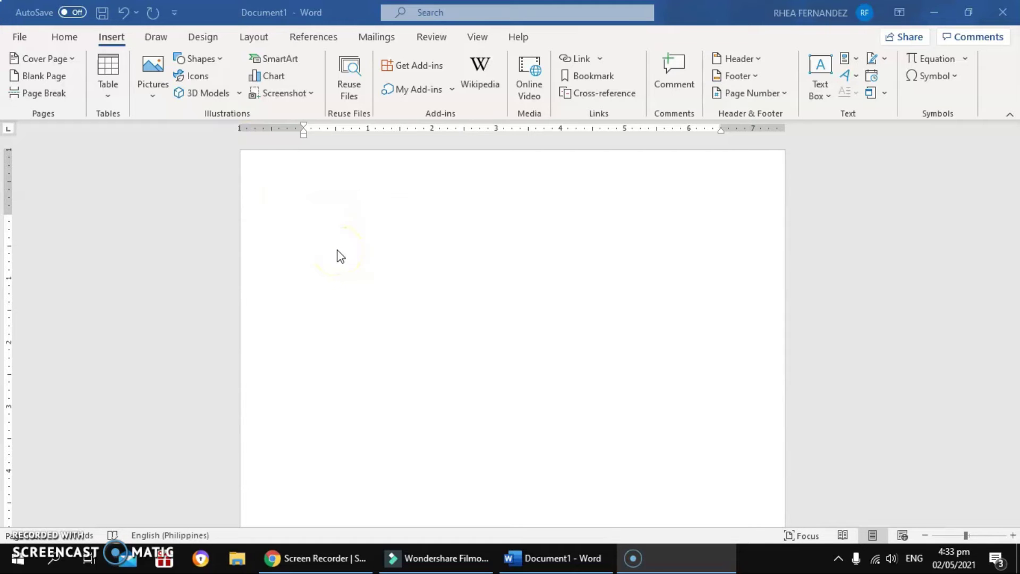
Step: Insert the picture Untitled.jpg from this device's Desktop folder into the blank document
click(118, 42)
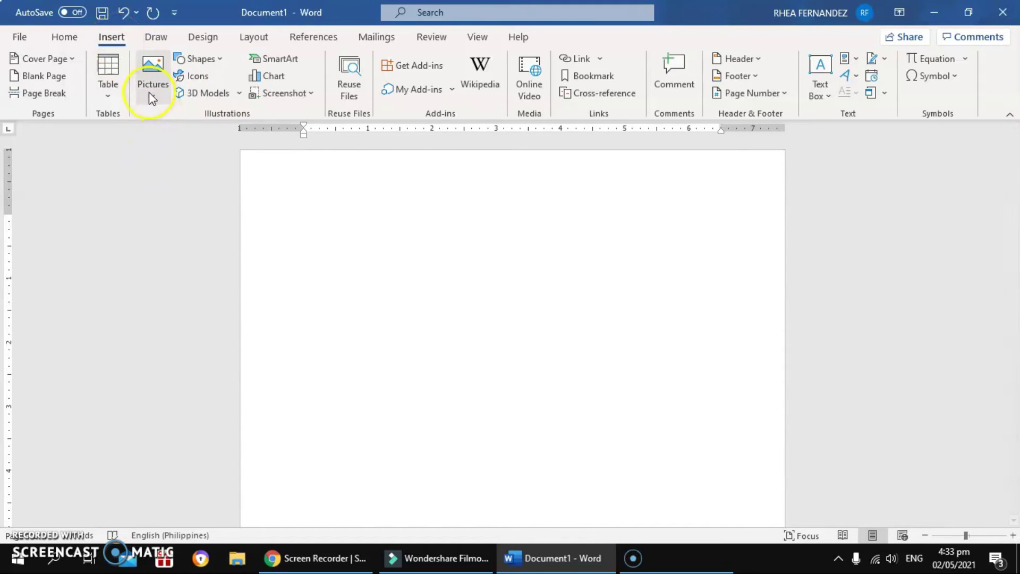
click(146, 78)
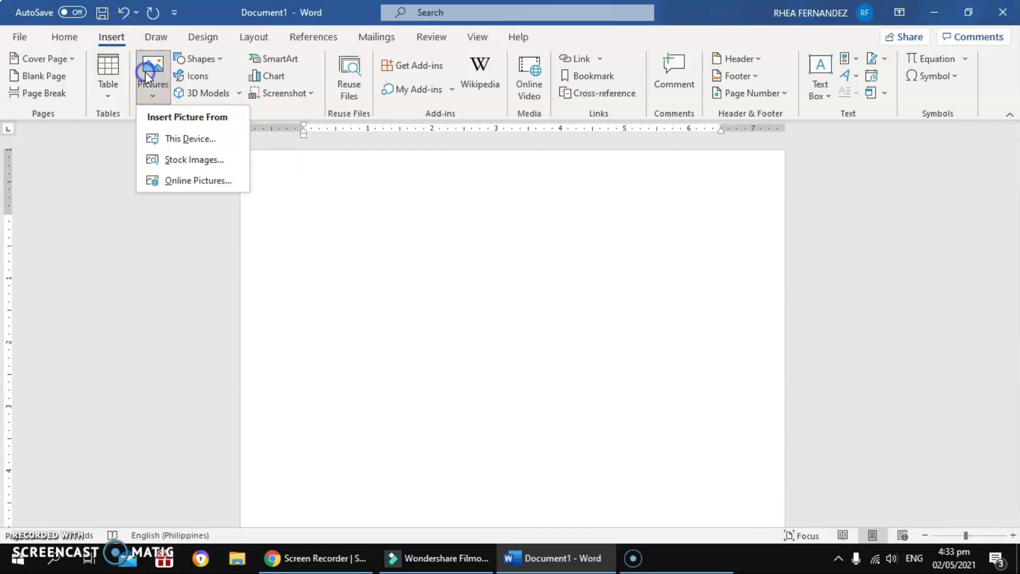
click(180, 140)
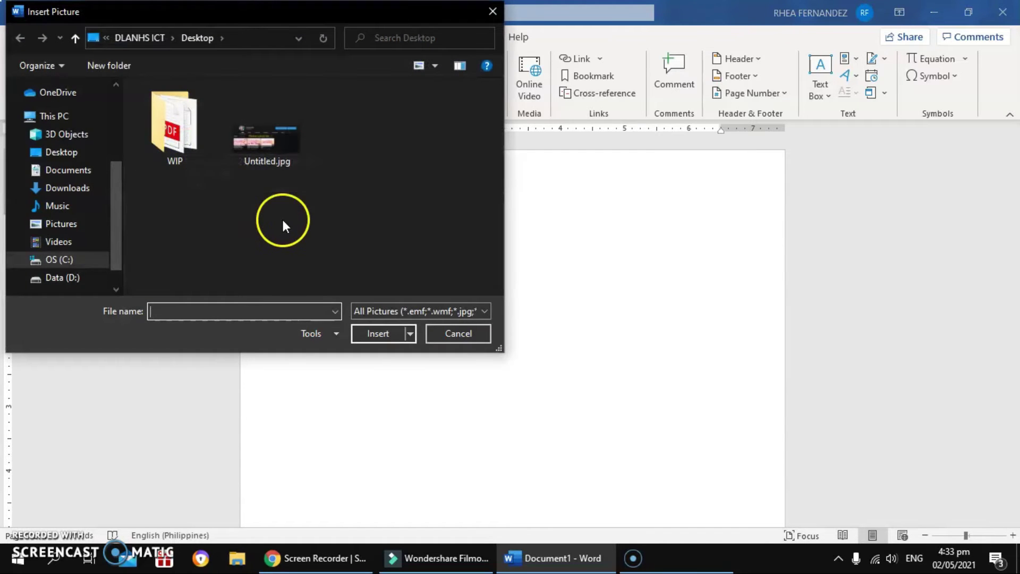
double_click(268, 151)
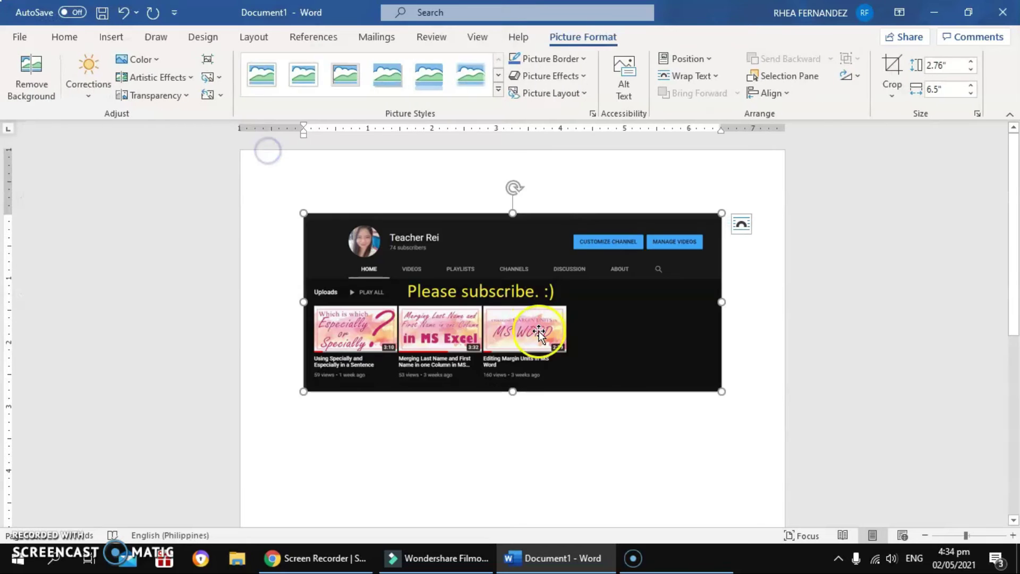
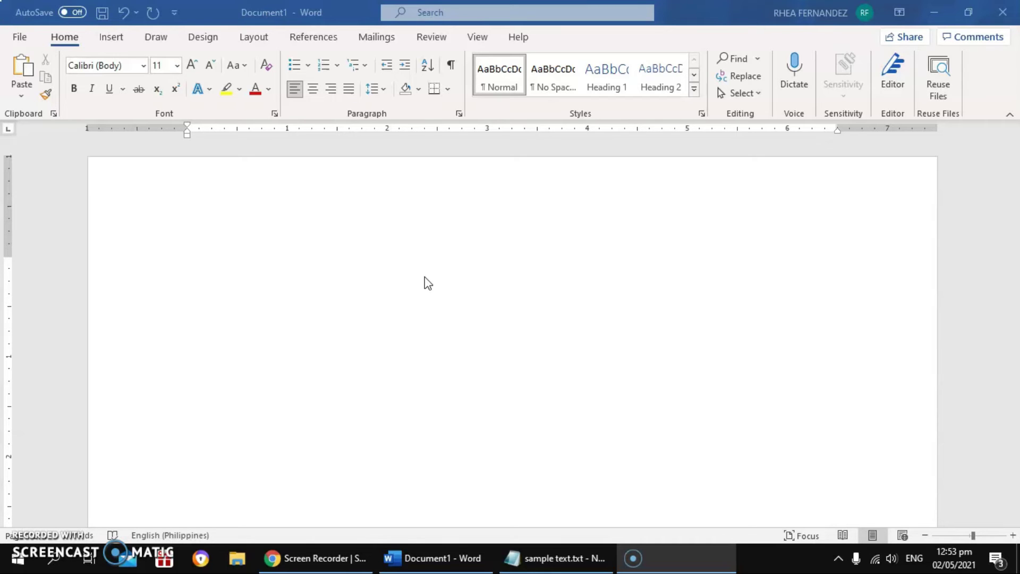
Step: Start inserting an object from an existing file and choose Recording.mp3 from the Desktop folder
click(111, 42)
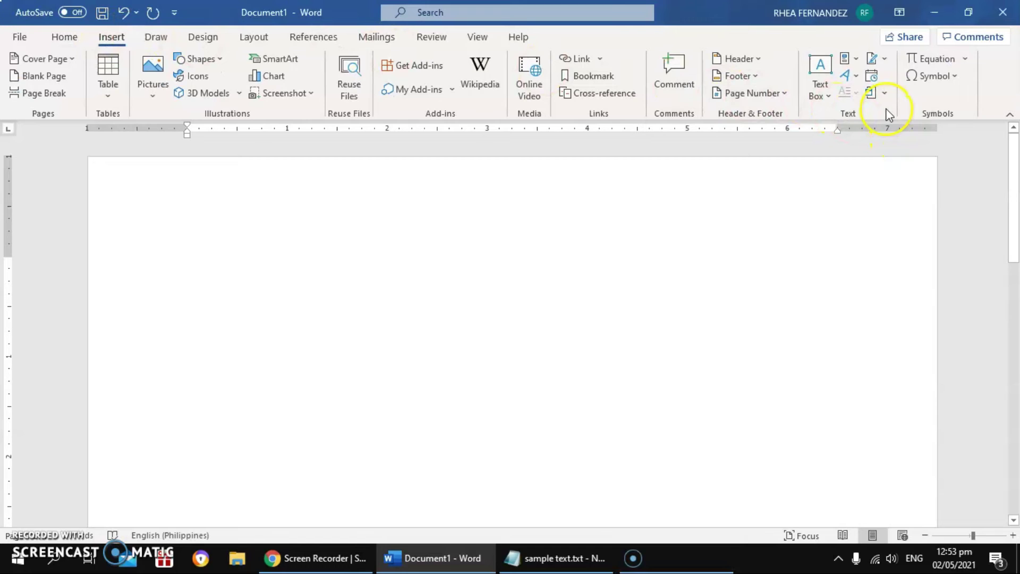
click(884, 95)
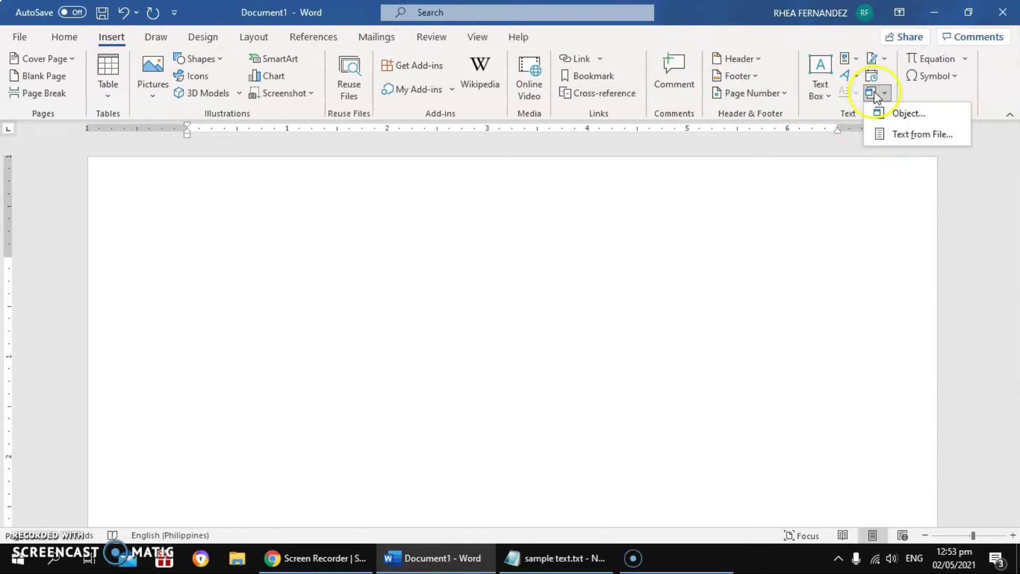
click(897, 113)
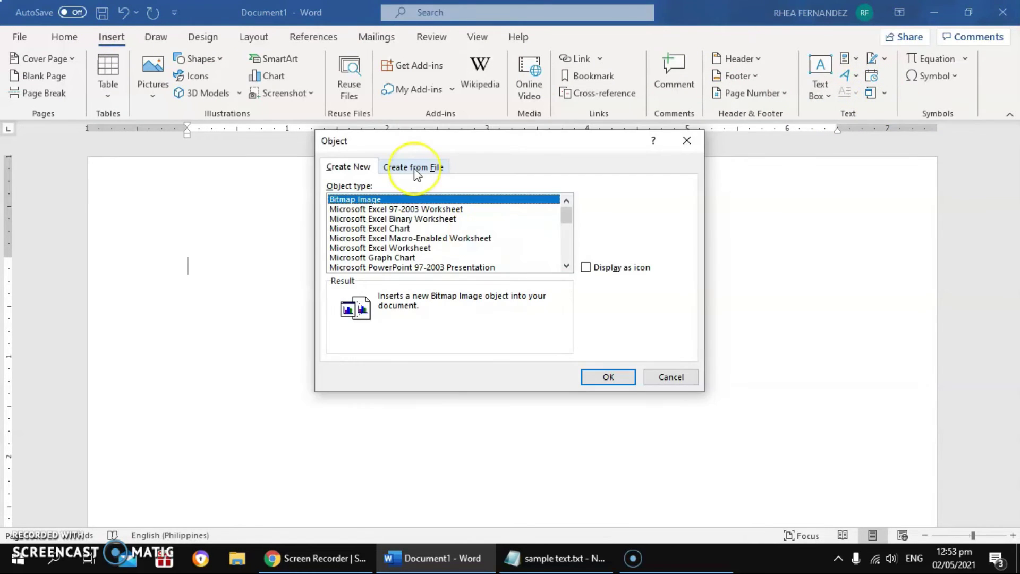
click(416, 171)
click(597, 205)
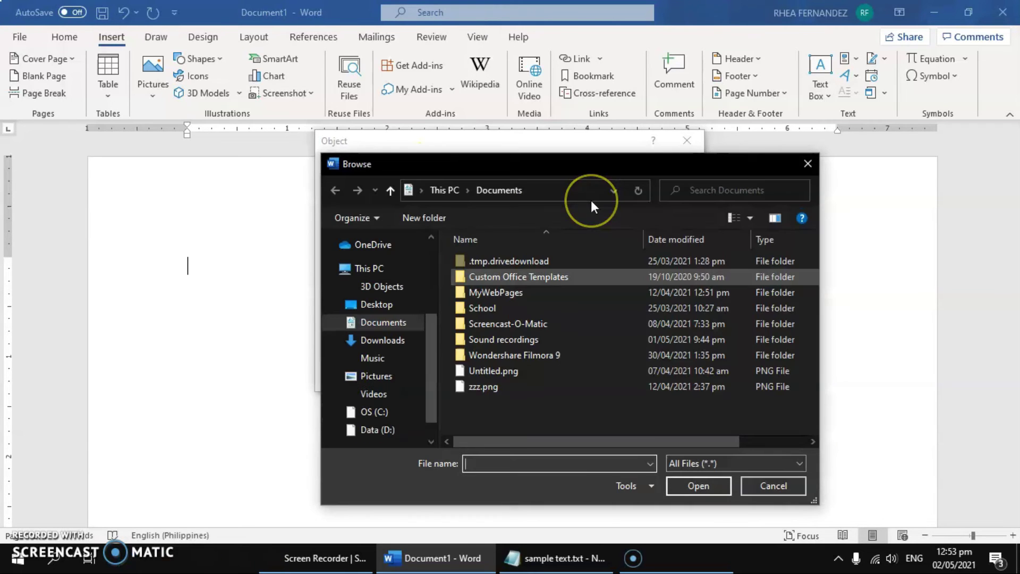
click(376, 304)
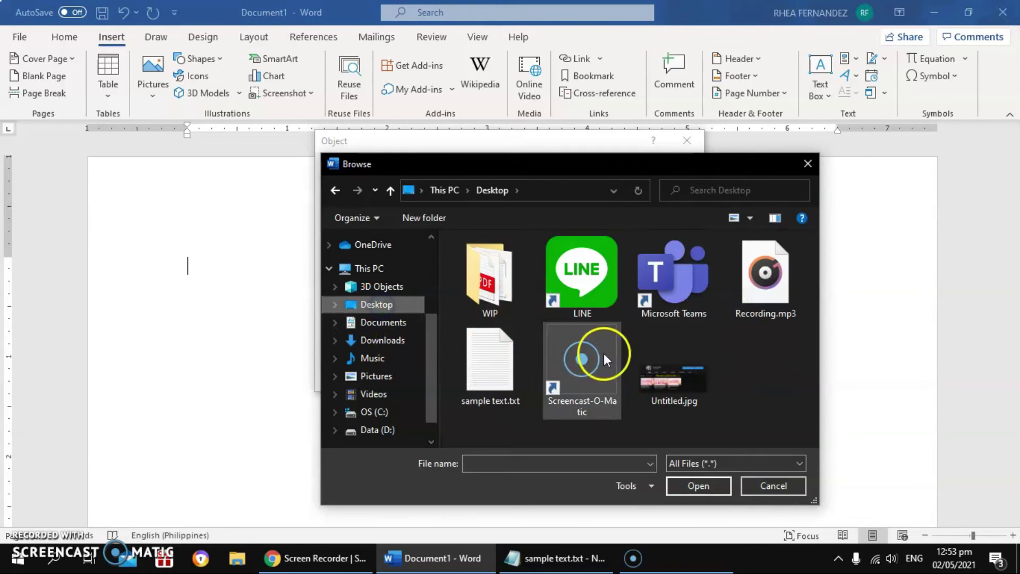
double_click(791, 299)
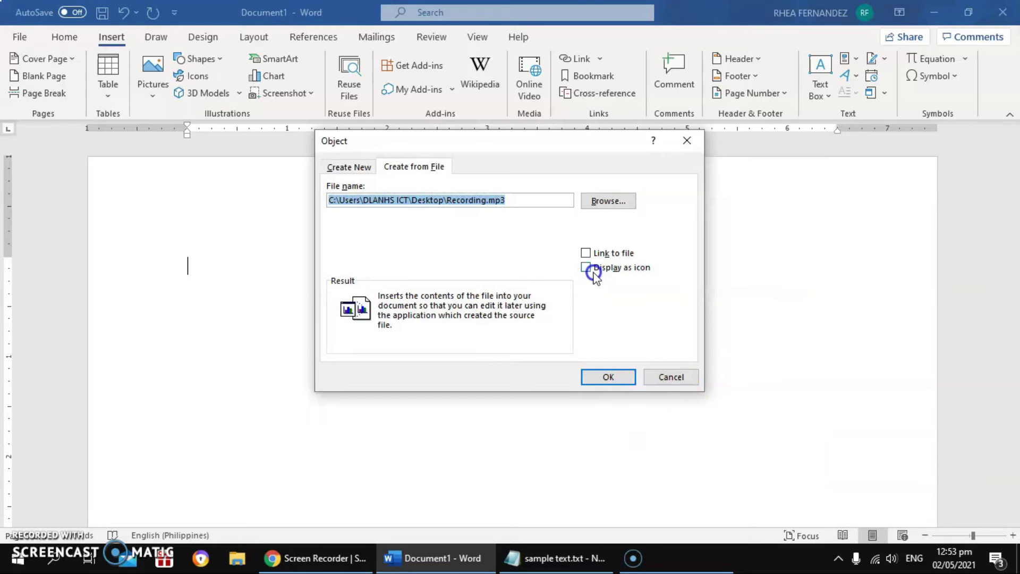
Step: Display the Recording.mp3 object as an icon, keep the first package icon, and insert it into the document
click(587, 267)
click(637, 348)
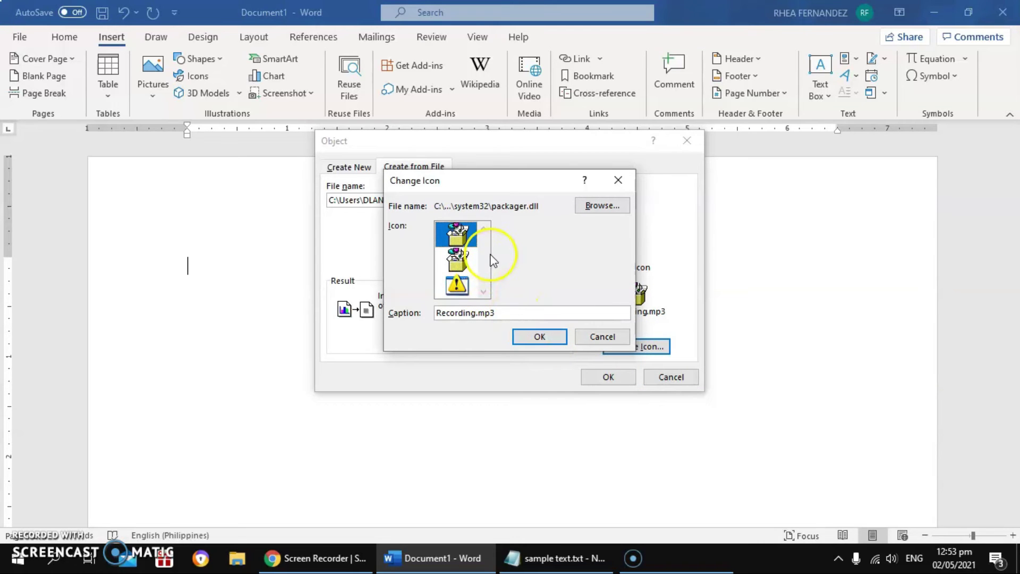
click(539, 336)
click(607, 377)
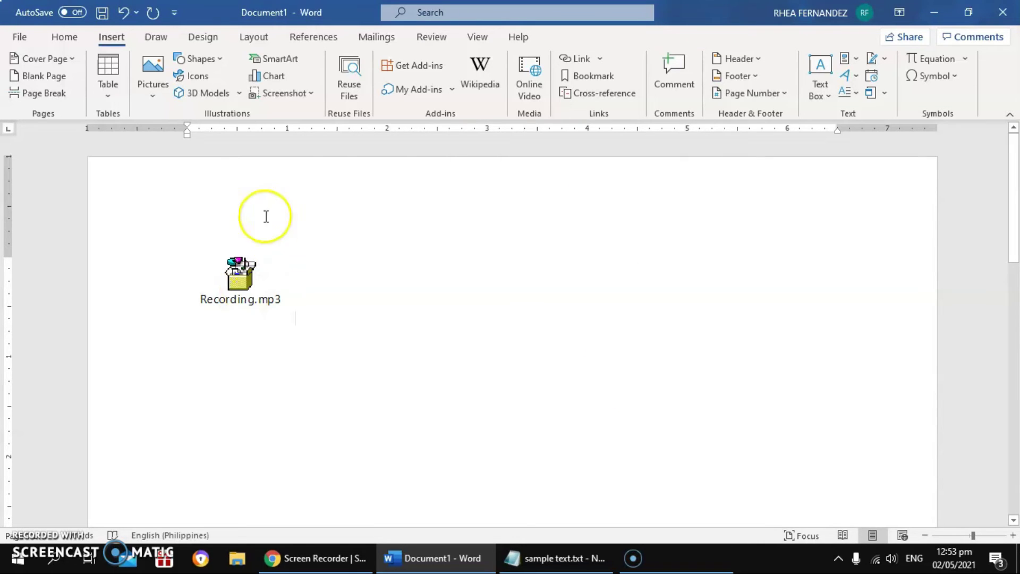
Step: Add the caption "Figure 1 About Animals" below the Recording.mp3 icon
right_click(256, 282)
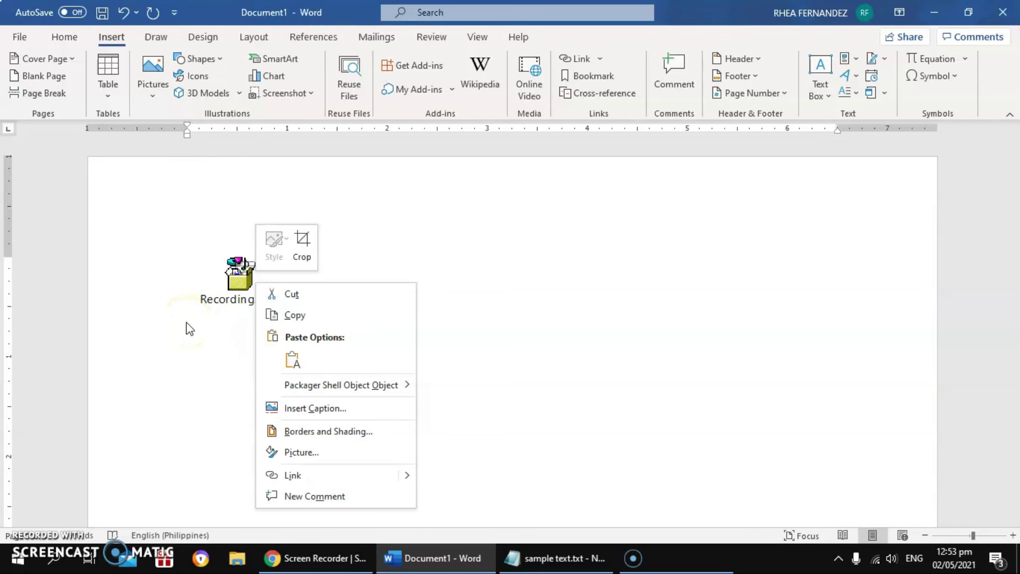
right_click(230, 283)
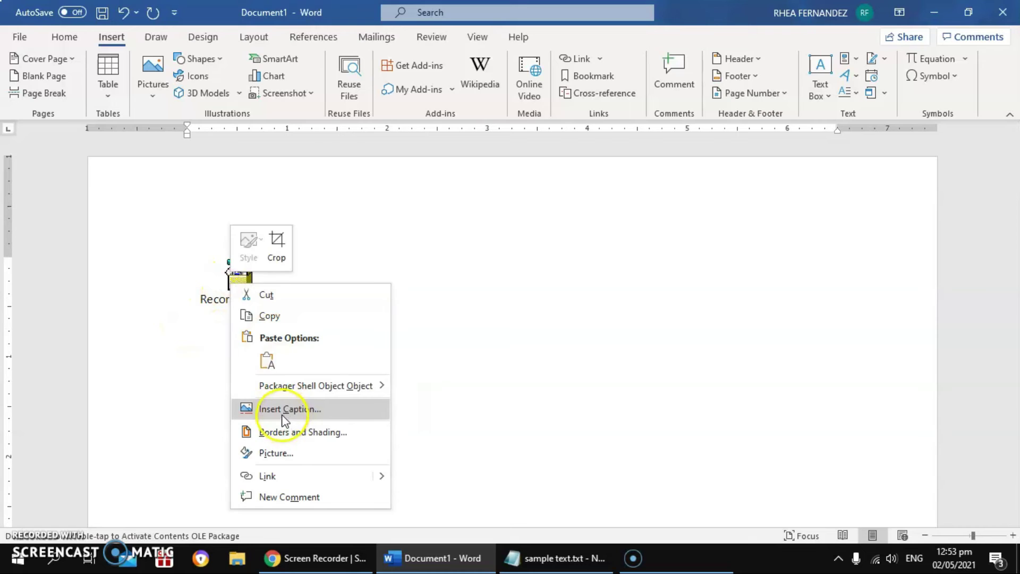
click(283, 411)
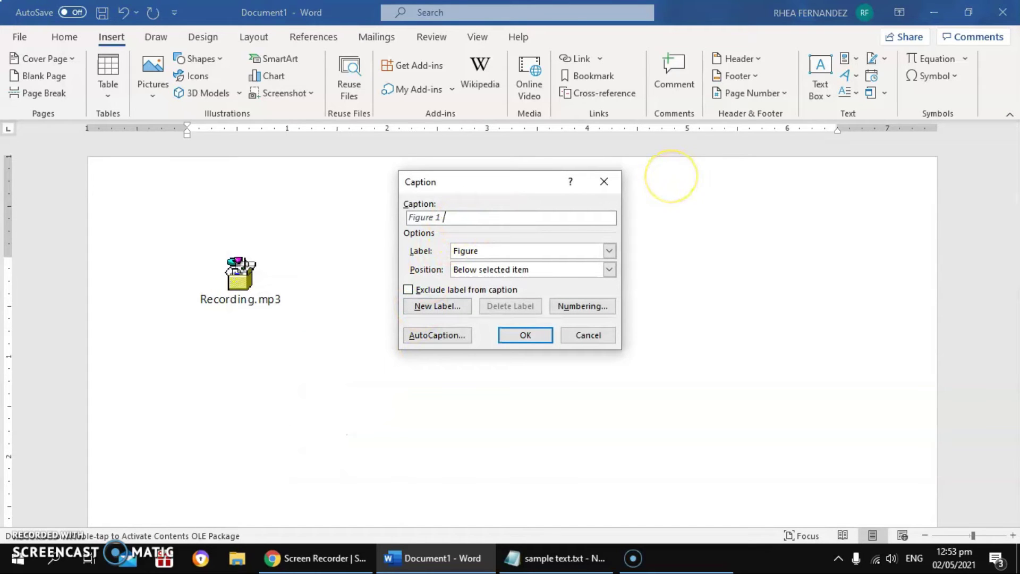
click(608, 269)
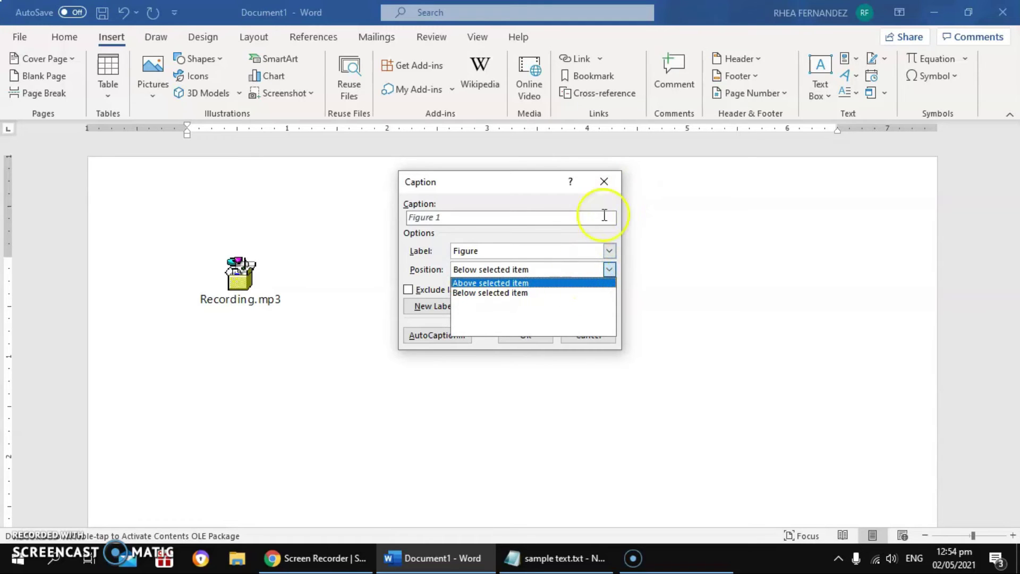
click(537, 225)
click(530, 218)
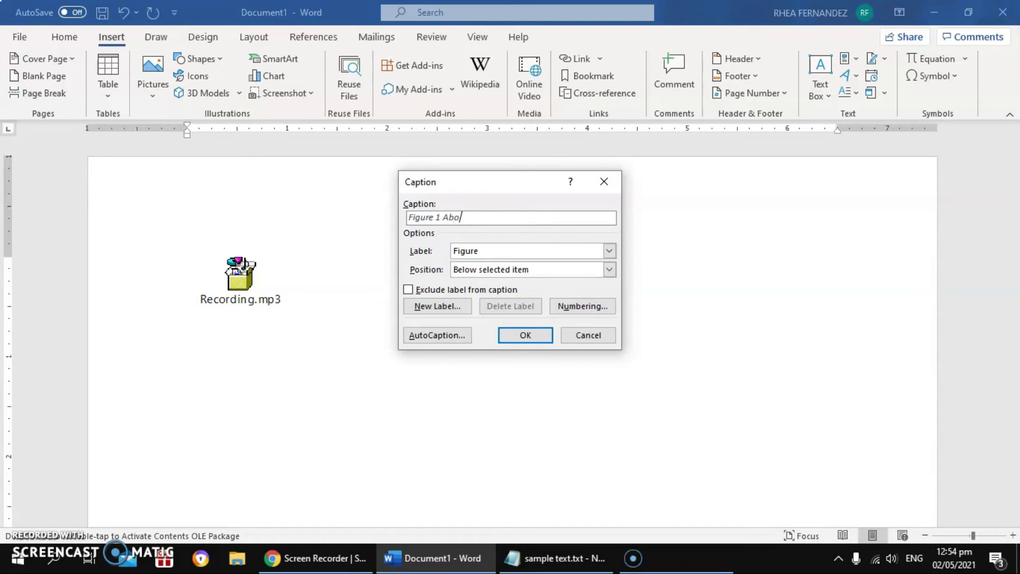
text(About Animals)
click(525, 336)
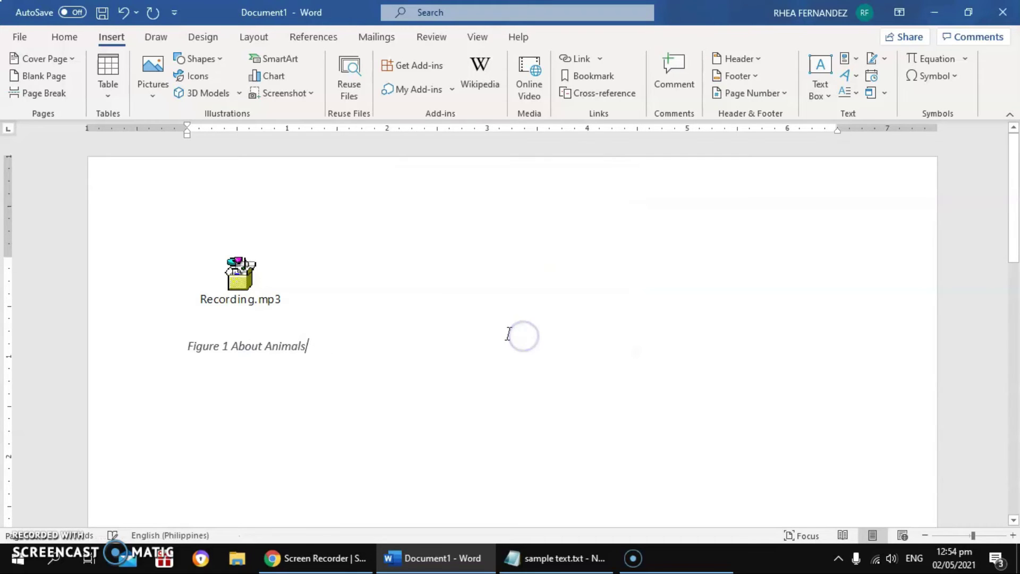
Step: Open the embedded Recording.mp3 for playback from the document, pause it, and close the music player
click(243, 270)
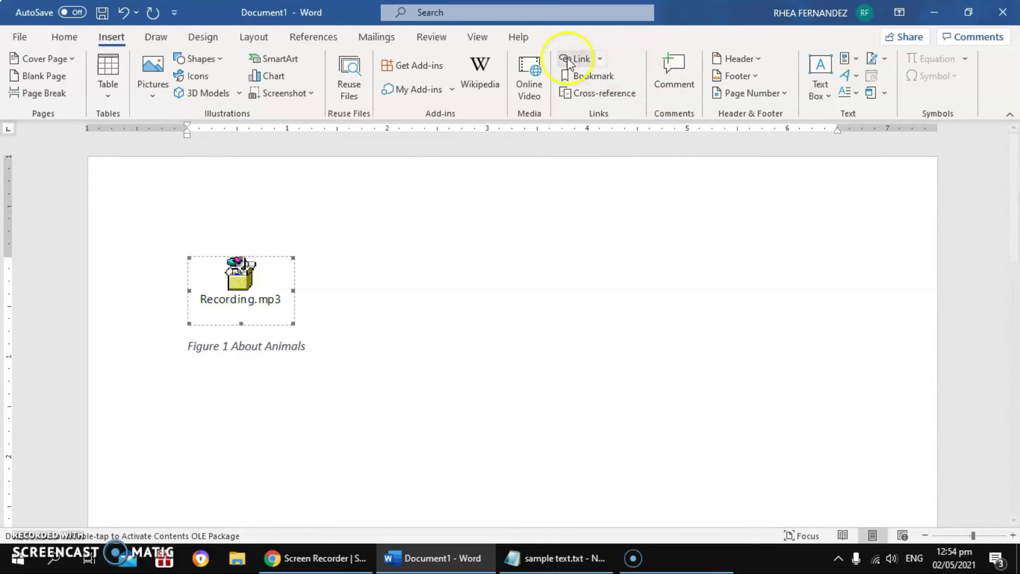
click(436, 321)
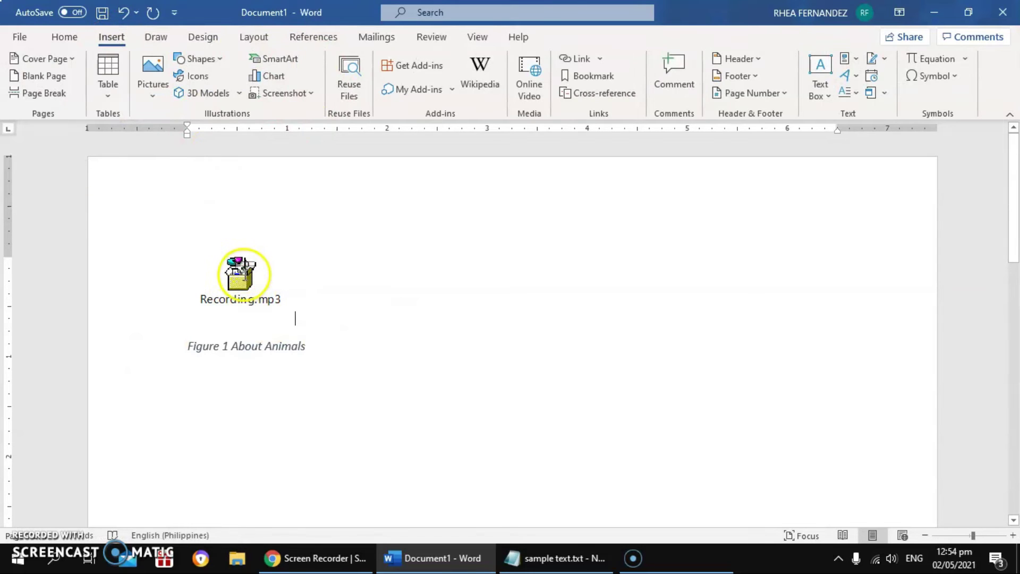
double_click(242, 271)
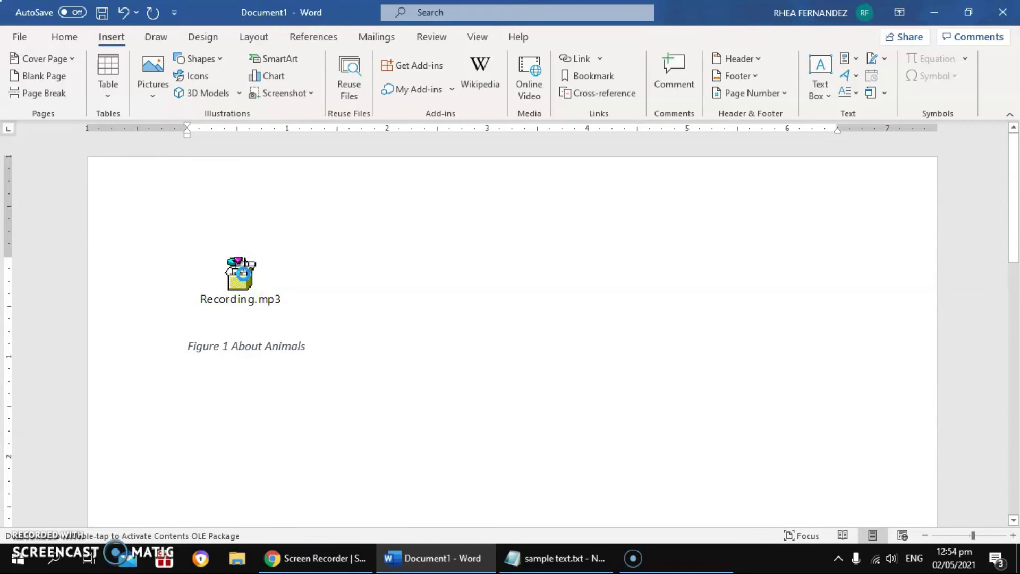
click(557, 278)
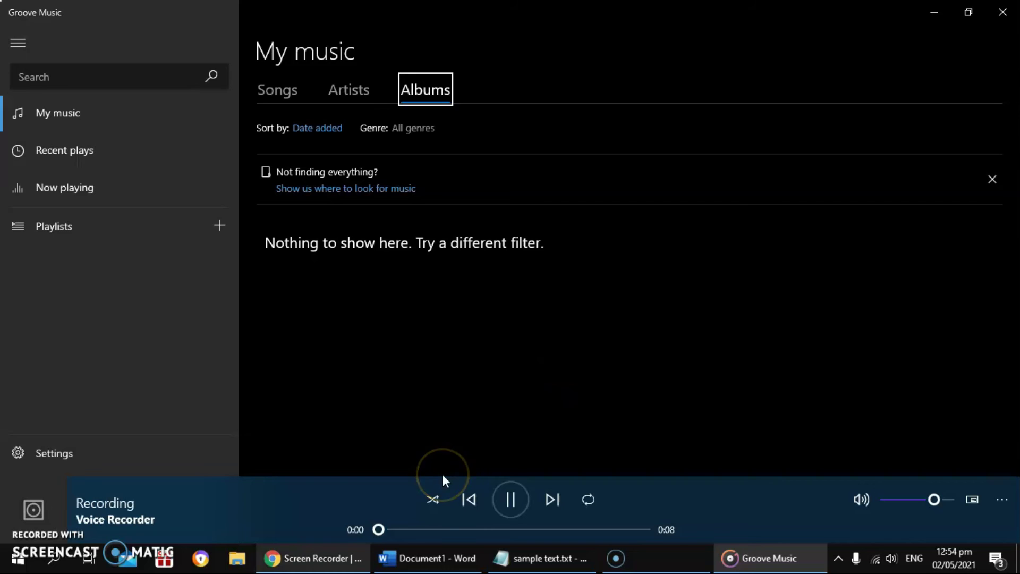
click(509, 504)
click(1002, 12)
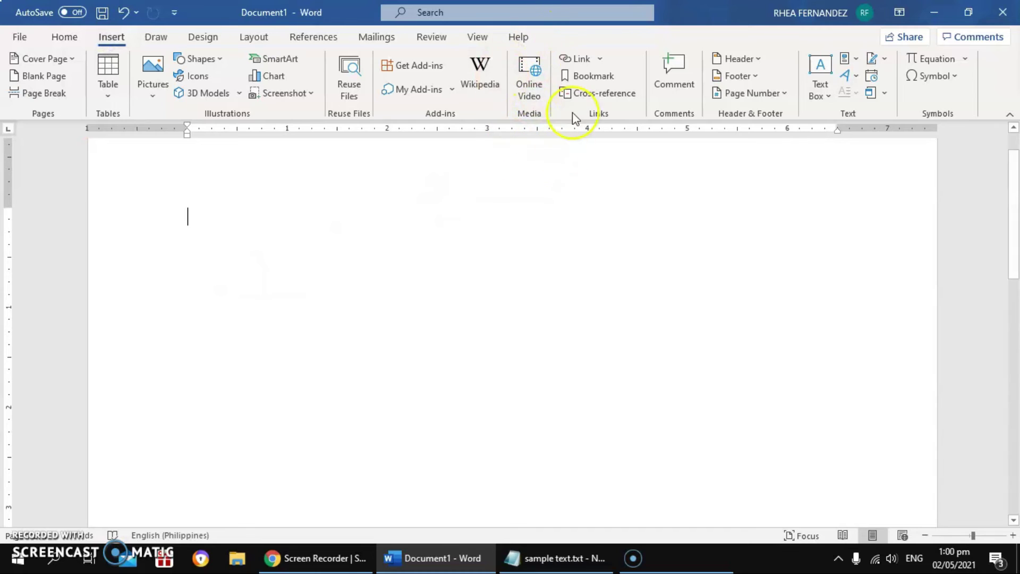
click(539, 80)
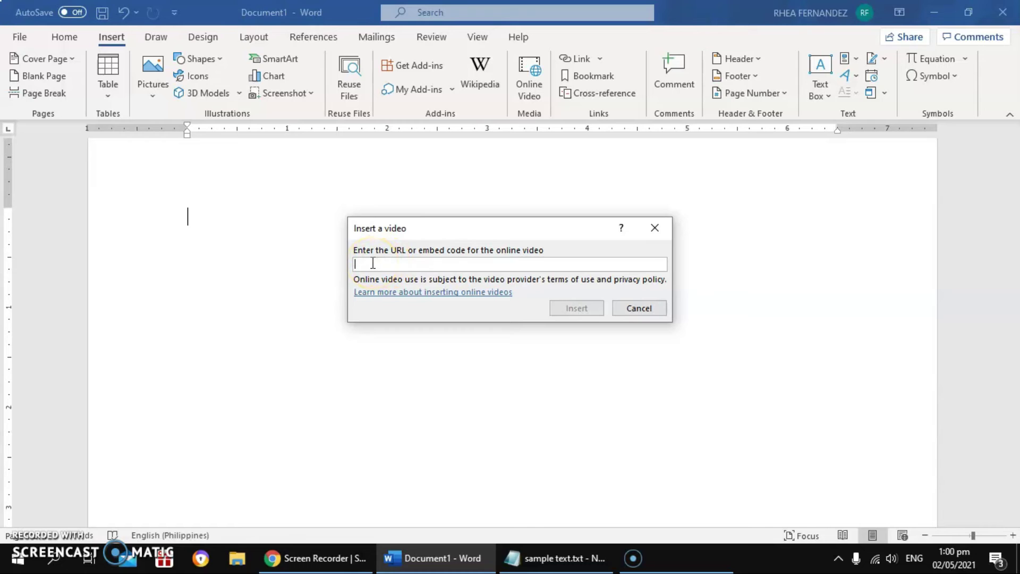
click(566, 558)
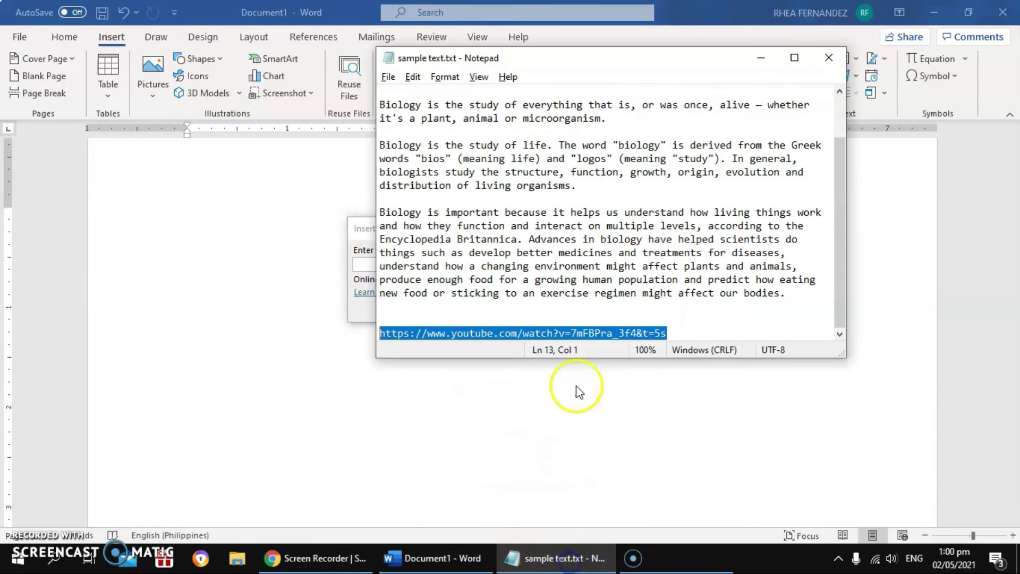
key(alt+Tab)
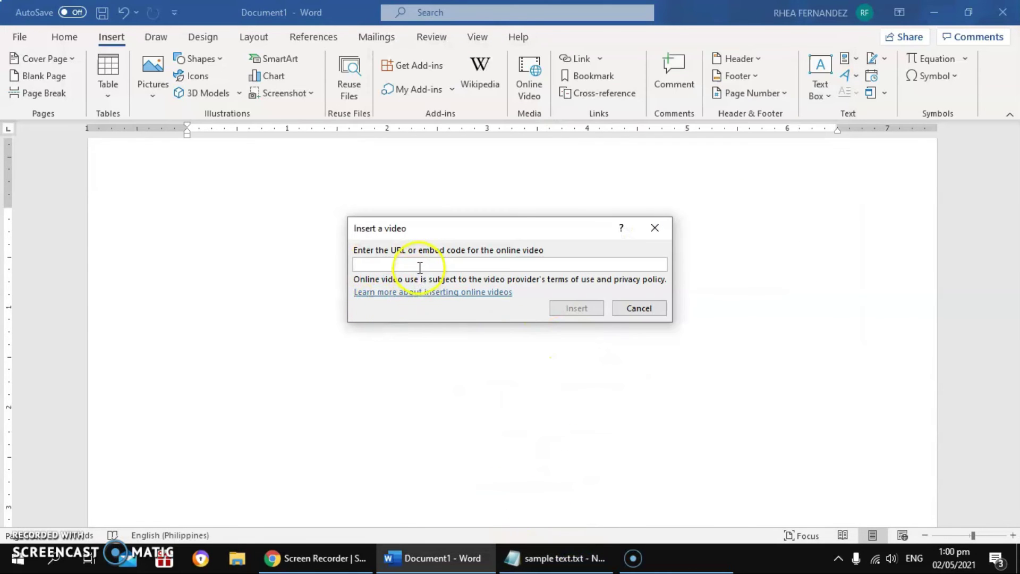
text(https://www.youtube.com/watch?v=7mFBPra_3f4&t=5s)
click(568, 308)
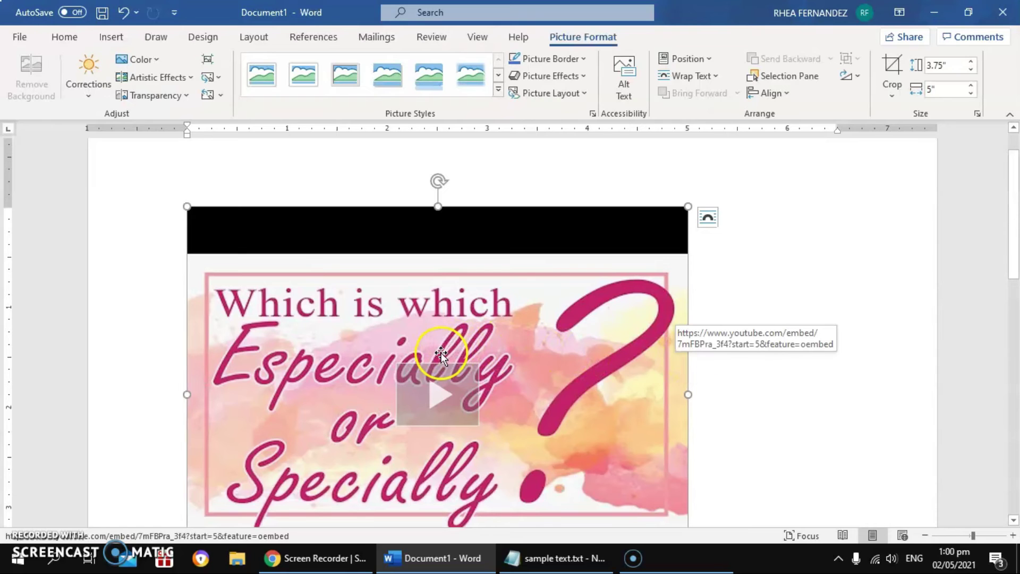
Step: Set the video's text wrapping to Behind Text and move it slightly higher on the page
scroll(441, 353, down, 1)
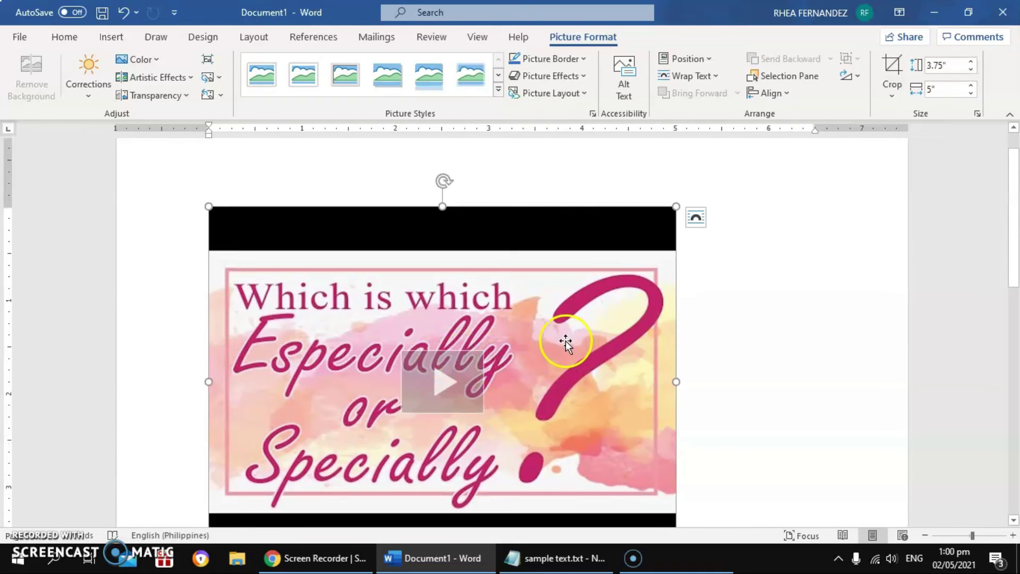
drag(610, 275, 605, 230)
drag(269, 246, 443, 228)
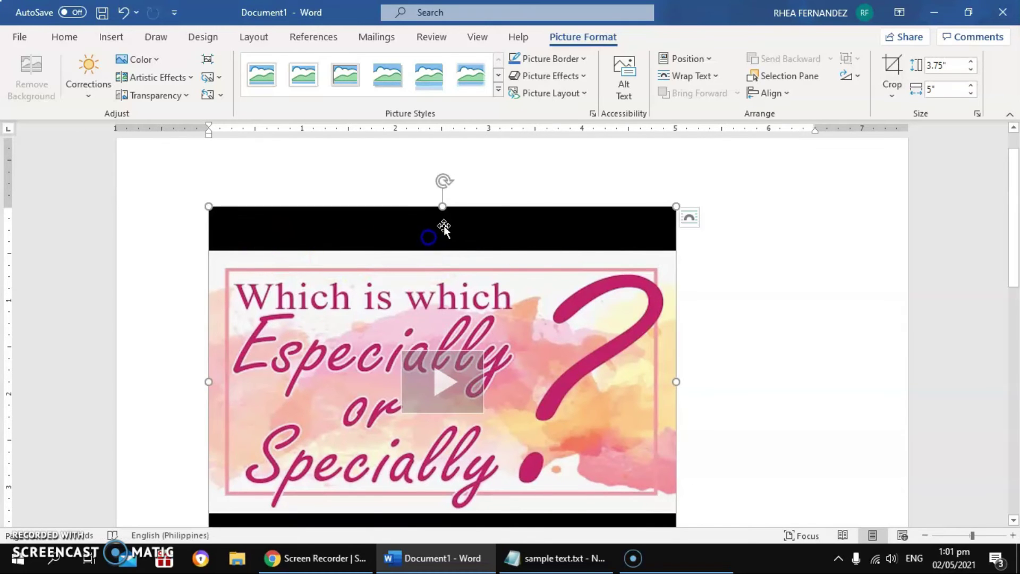
click(718, 81)
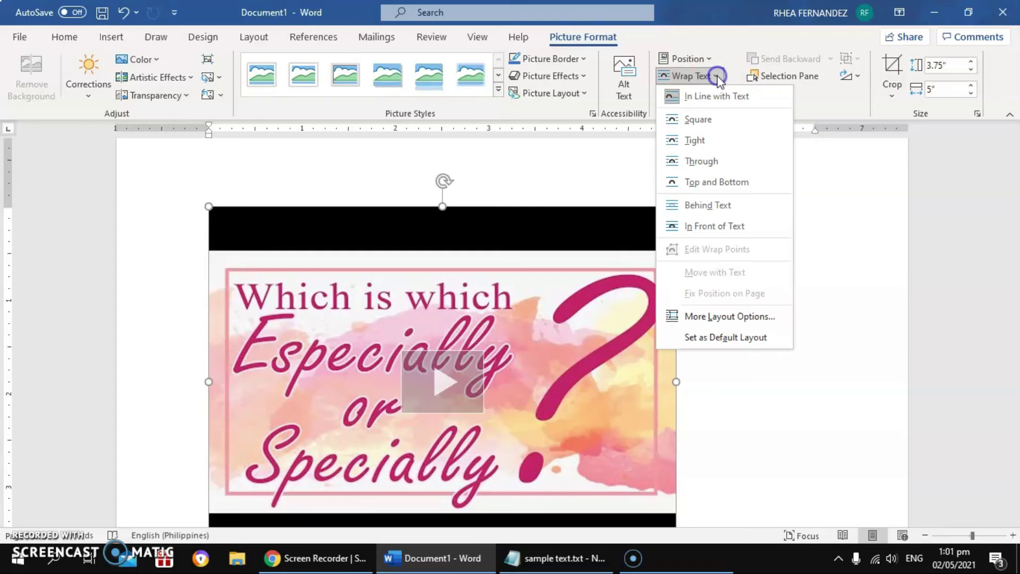
click(714, 207)
drag(486, 251, 469, 215)
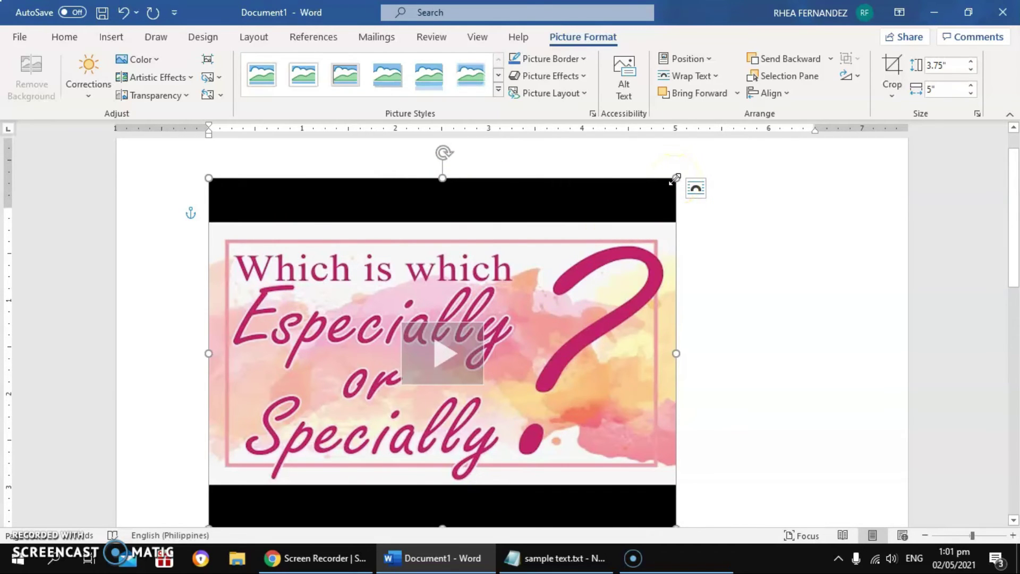
Step: Shrink the video to about 2.13" by 2.84" and move it to the page's upper-left corner
scroll(581, 361, down, 3)
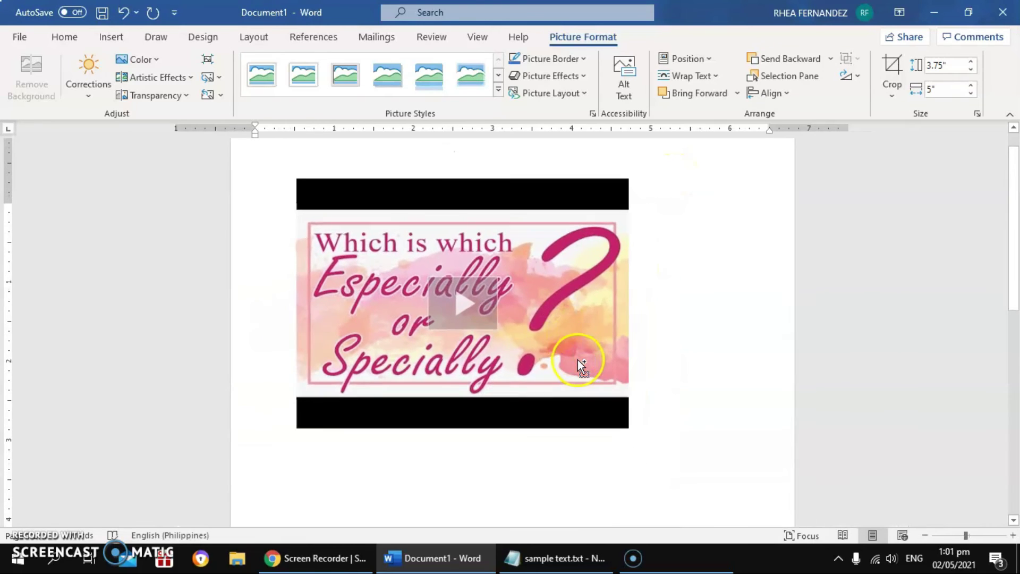
drag(625, 419, 444, 314)
drag(447, 184, 408, 171)
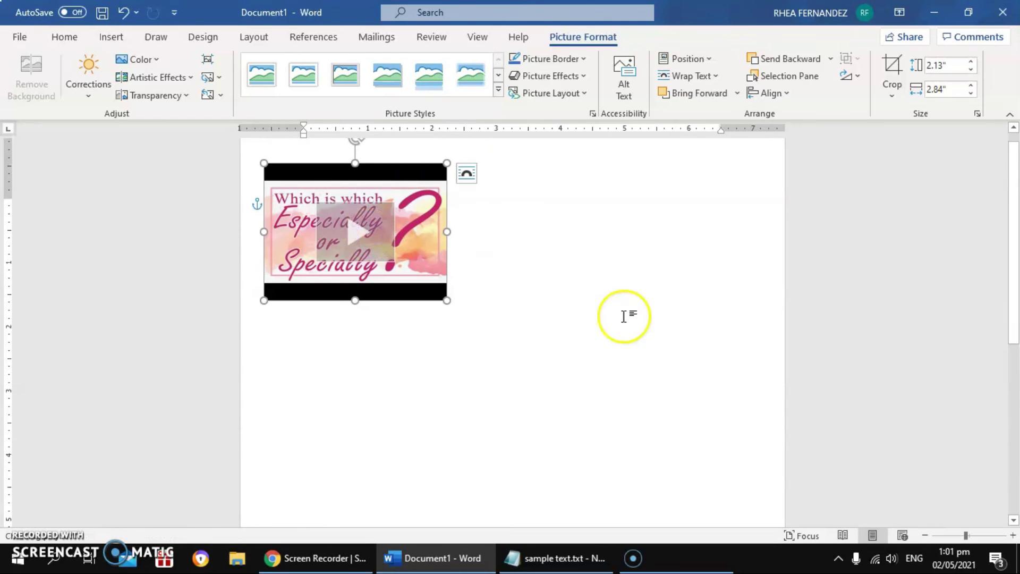
Step: Preview the inserted online video in its player, close it, and enlarge the video on the page
click(336, 233)
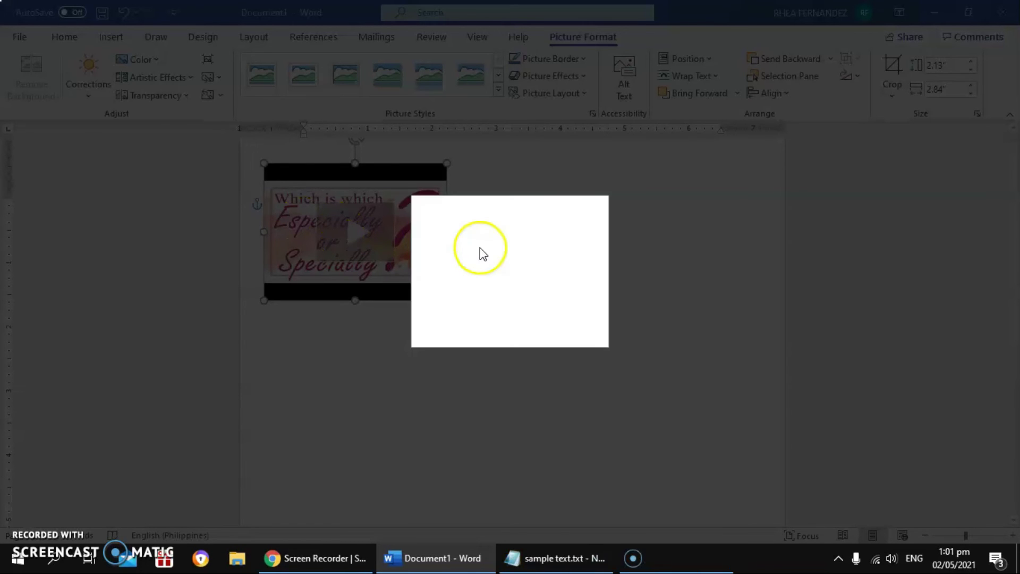
click(375, 366)
drag(447, 301, 562, 357)
drag(640, 328, 641, 327)
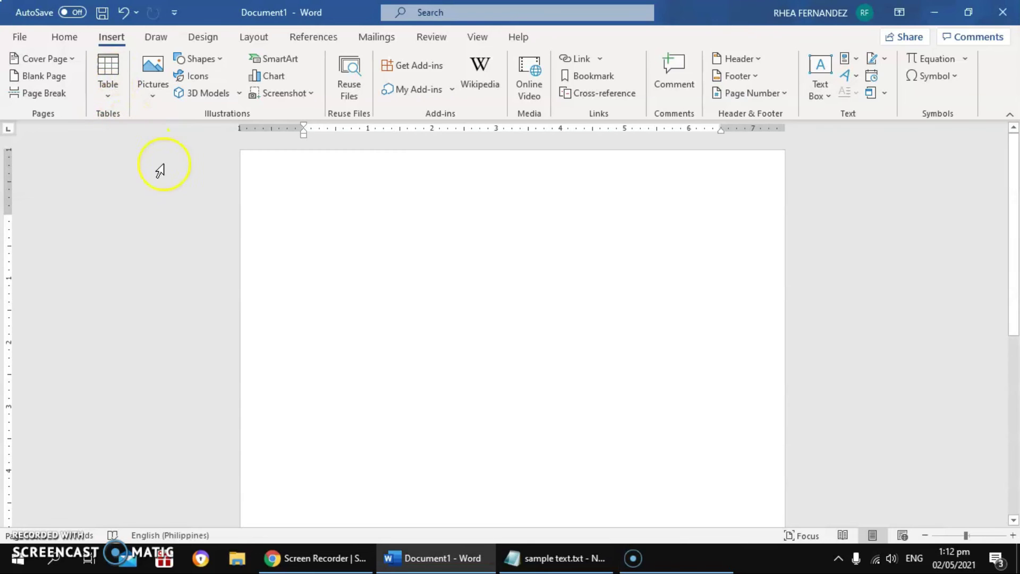
Step: Insert a table with three columns and four rows and apply the orange banded grid style with a solid header row
click(106, 79)
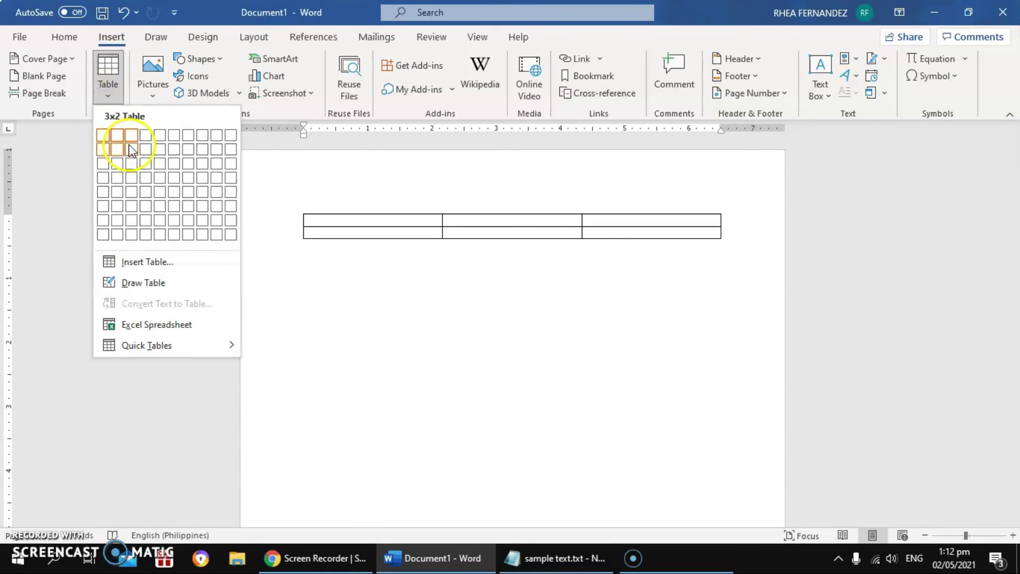
click(134, 180)
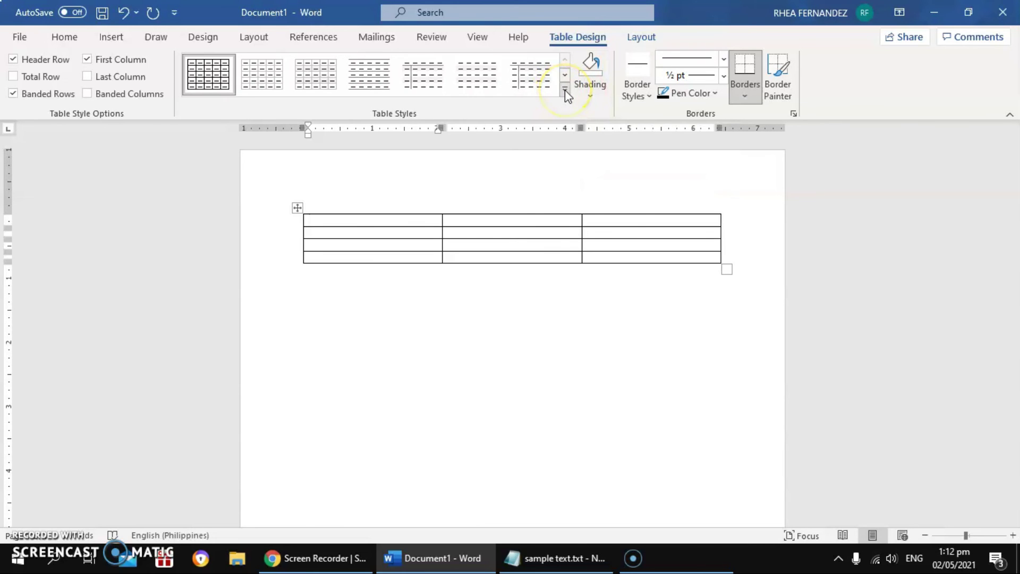
click(565, 92)
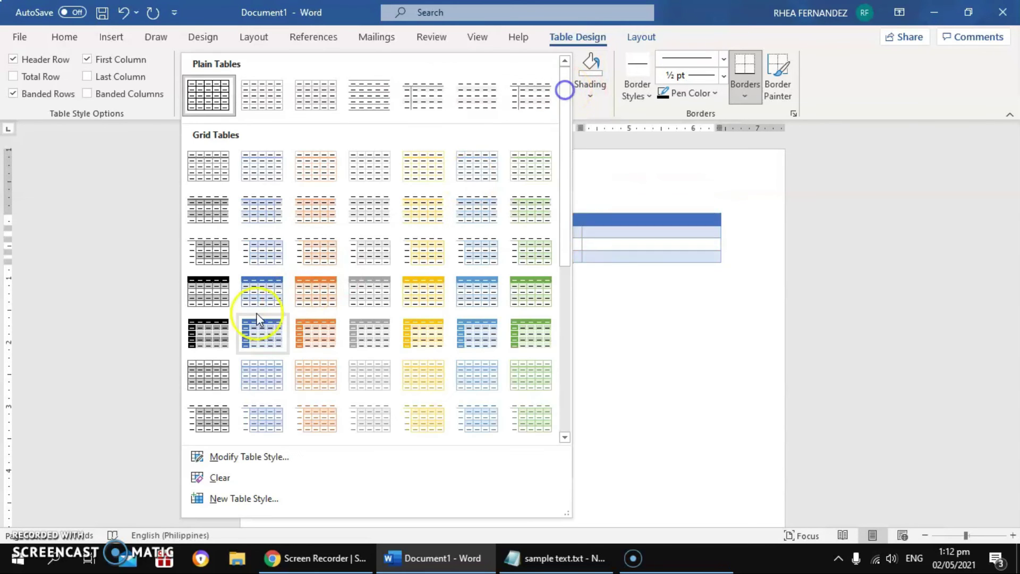
click(335, 301)
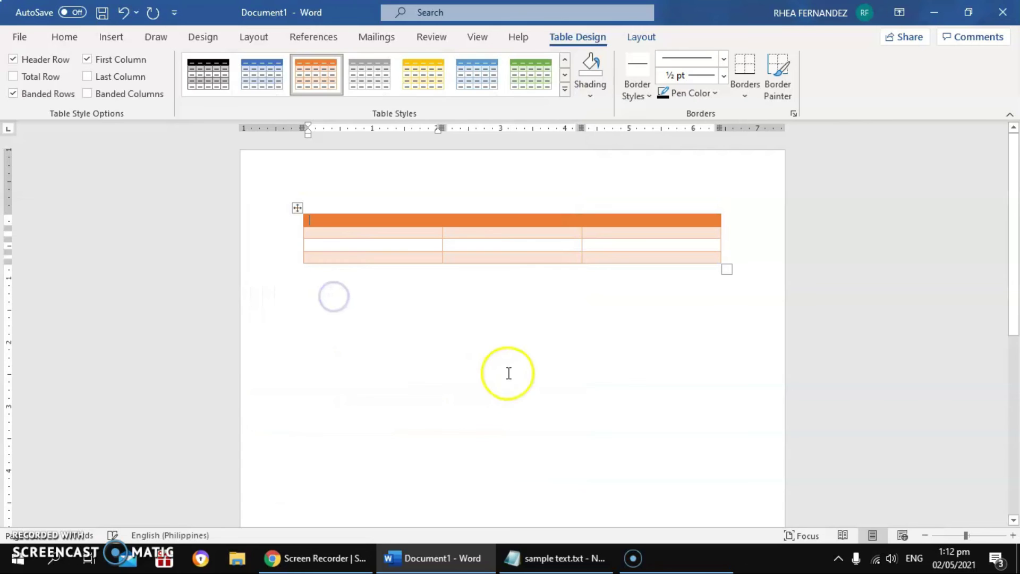
Step: Try enlarging the orange table by its corner, then undo the table changes back to a blank page
drag(698, 370, 701, 396)
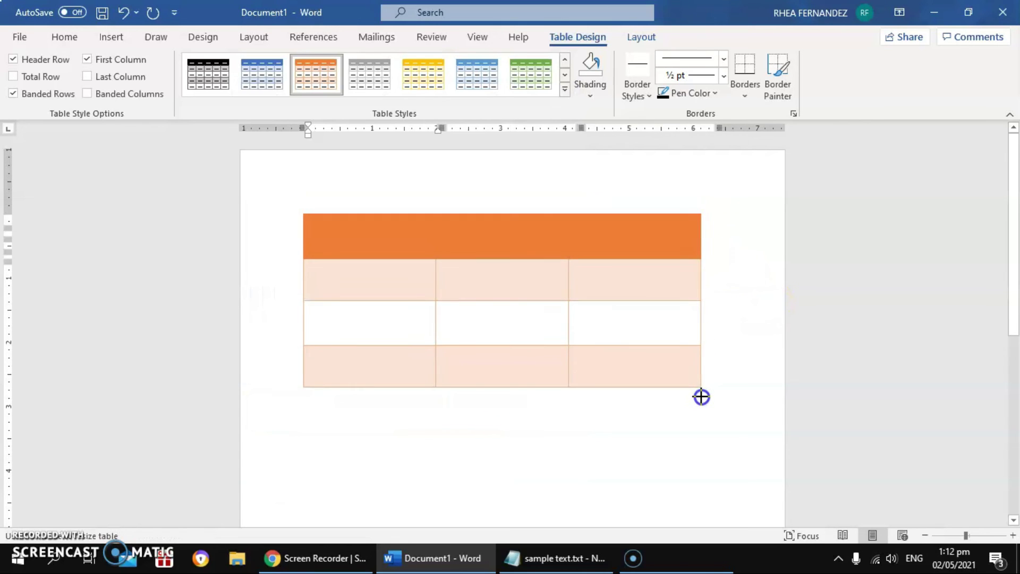
click(695, 429)
key(ctrl+z)
key(ctrl+z)
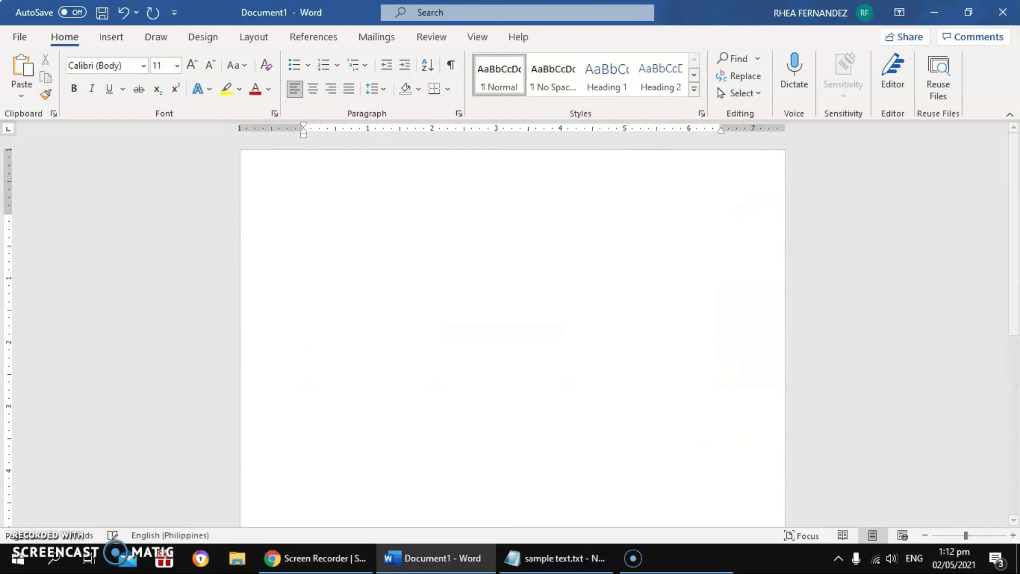
Step: Draw an oval about 4.01" high and 4.07" wide on the upper part of the page
click(113, 38)
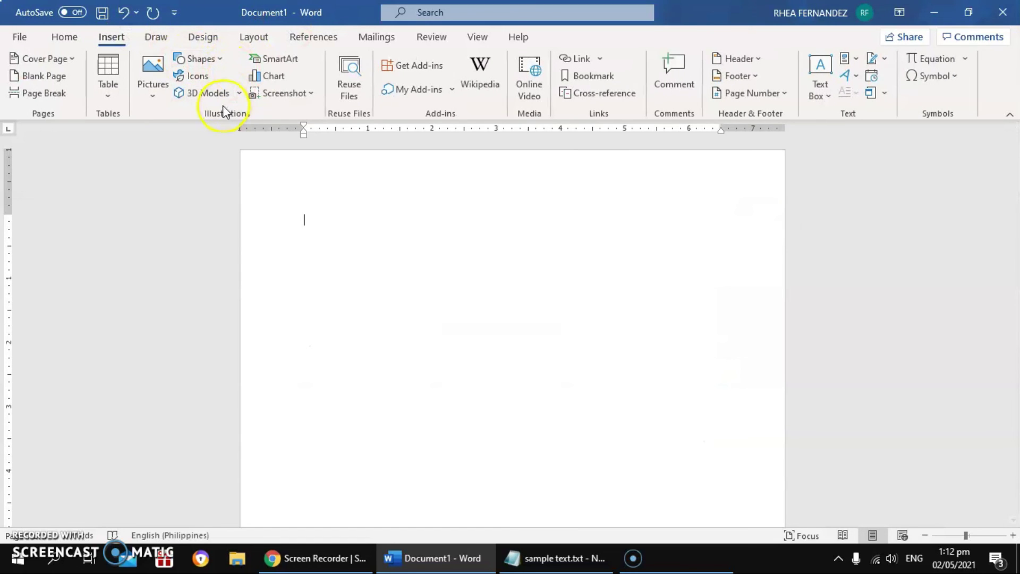
click(219, 58)
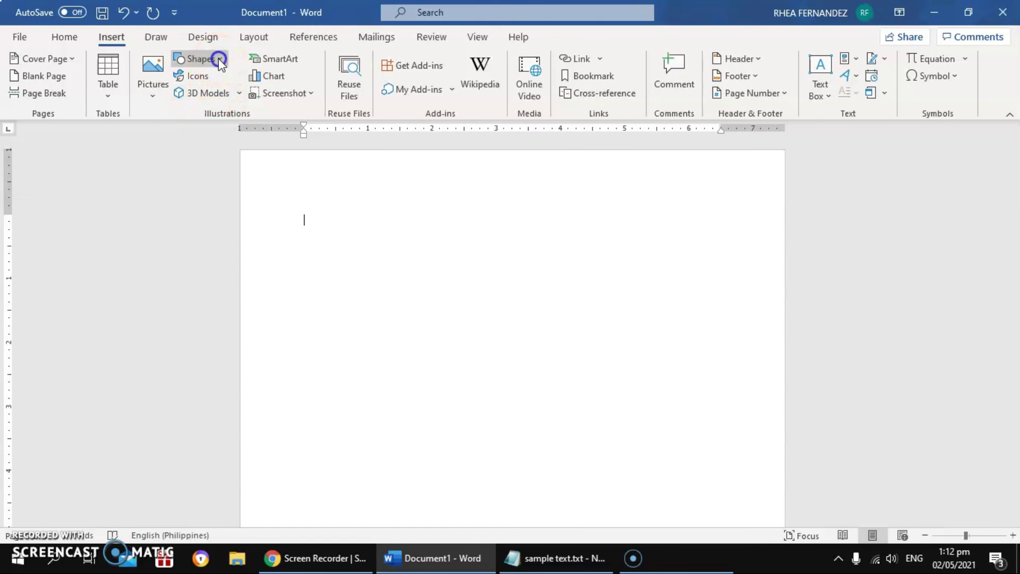
click(128, 162)
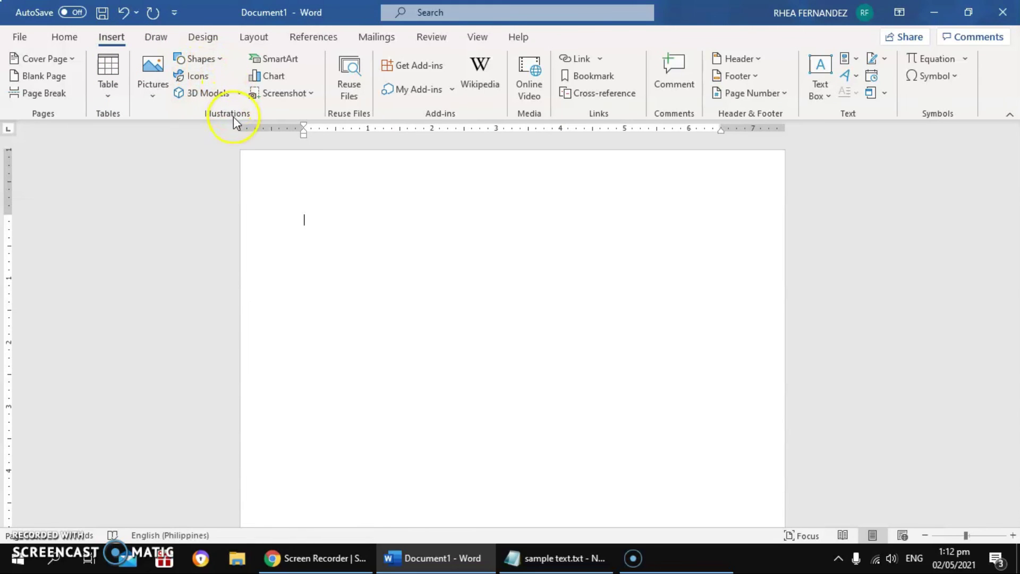
click(219, 61)
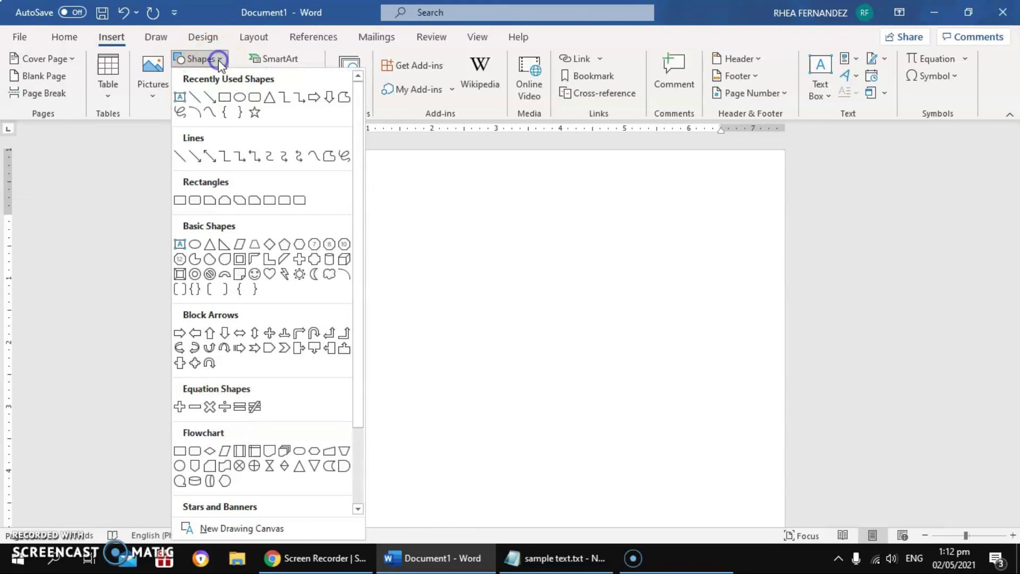
click(239, 97)
drag(332, 174, 593, 431)
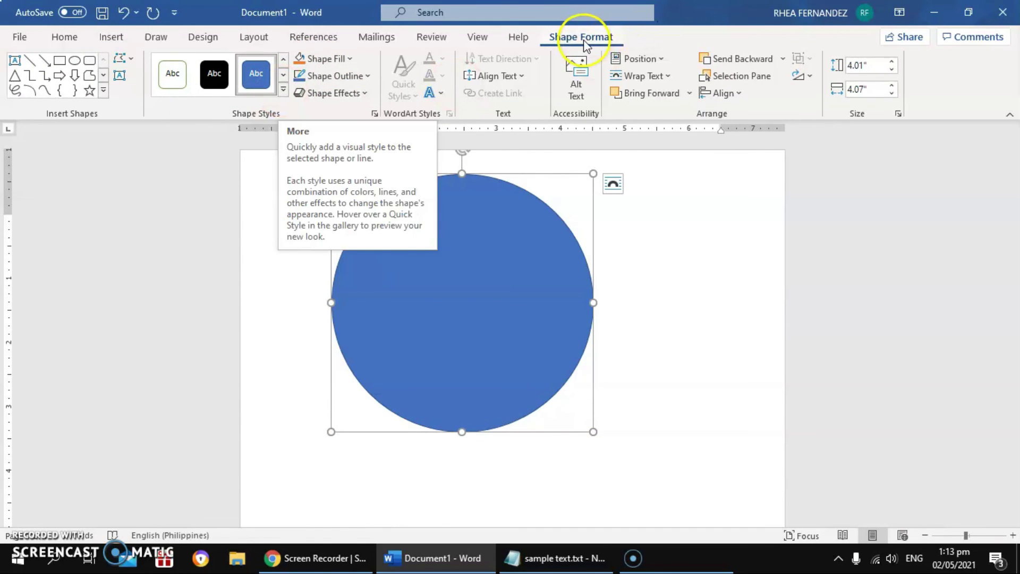
Step: Apply the orange filled theme style to the circle, then delete the shape
click(284, 90)
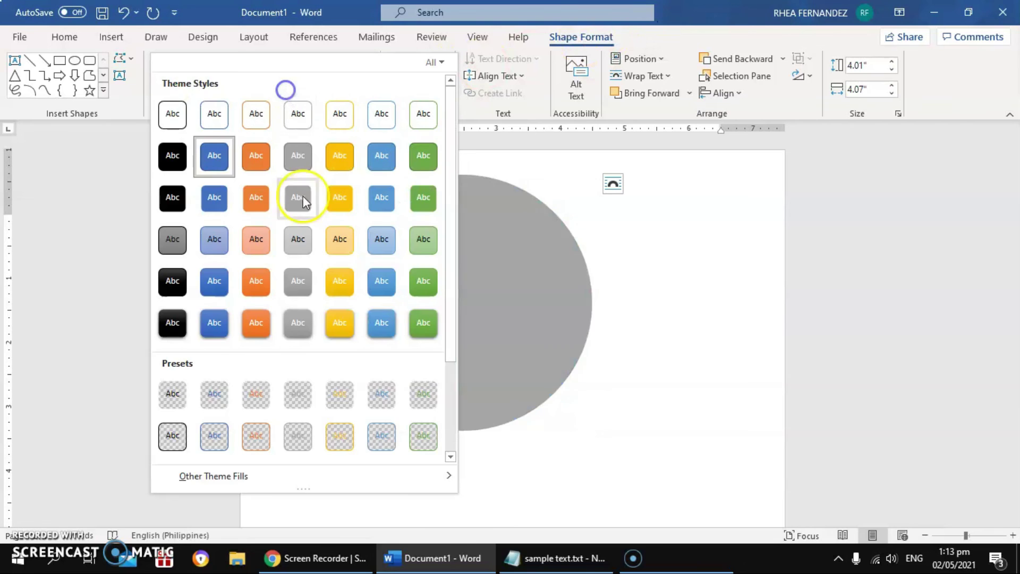
click(258, 162)
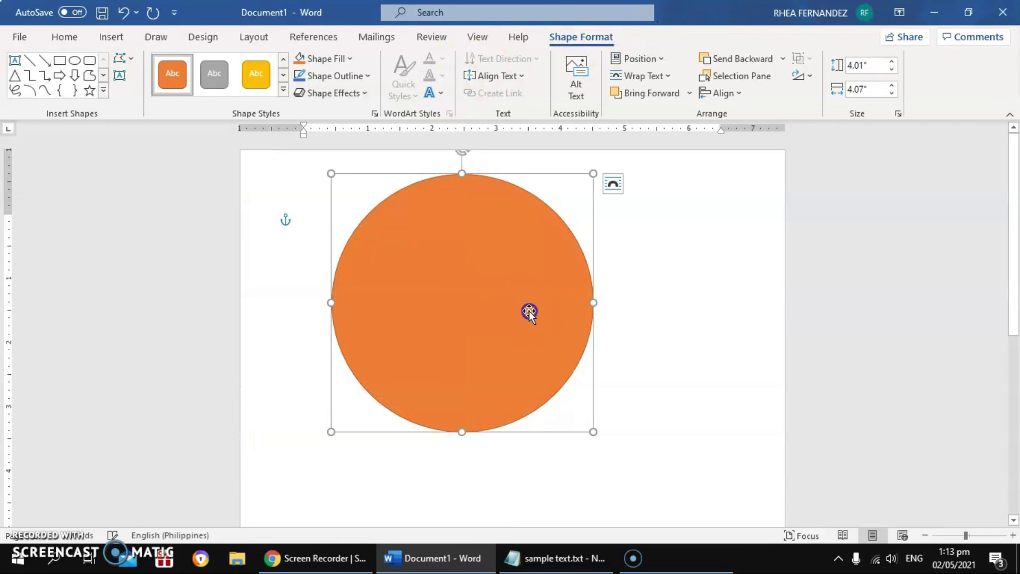
key(Delete)
Step: Insert a basic pie chart into the blank document
click(111, 36)
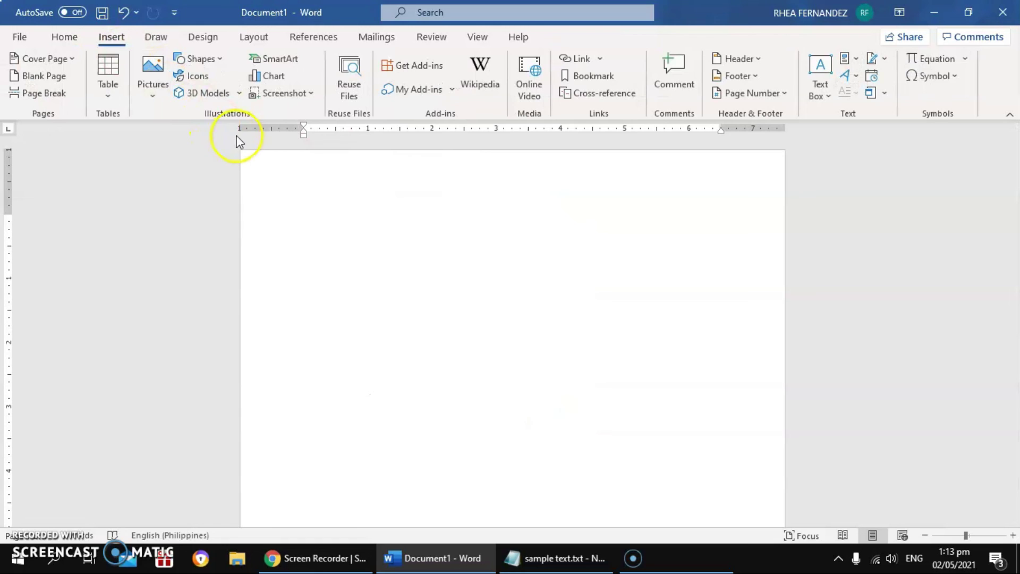
click(285, 76)
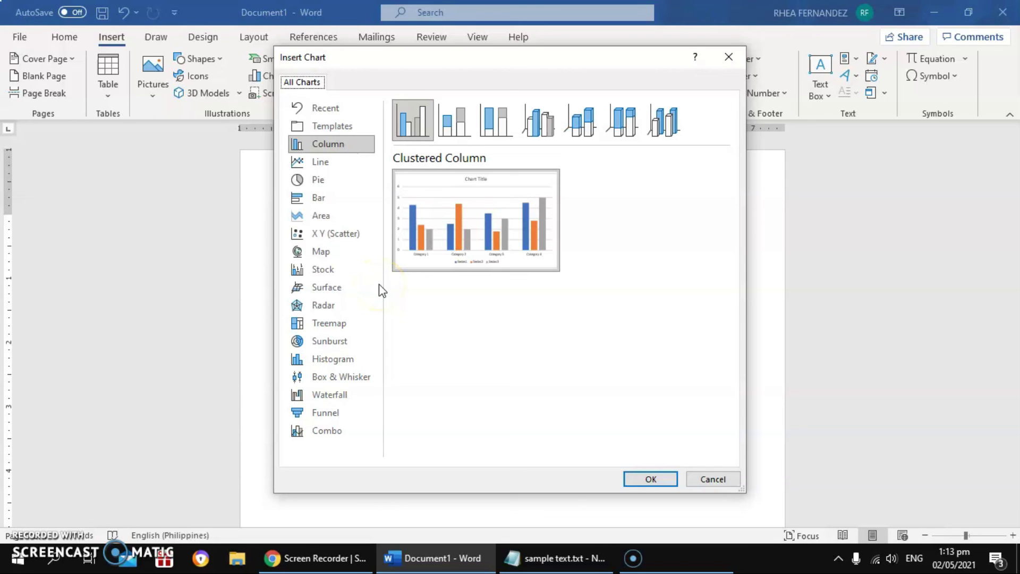
click(330, 176)
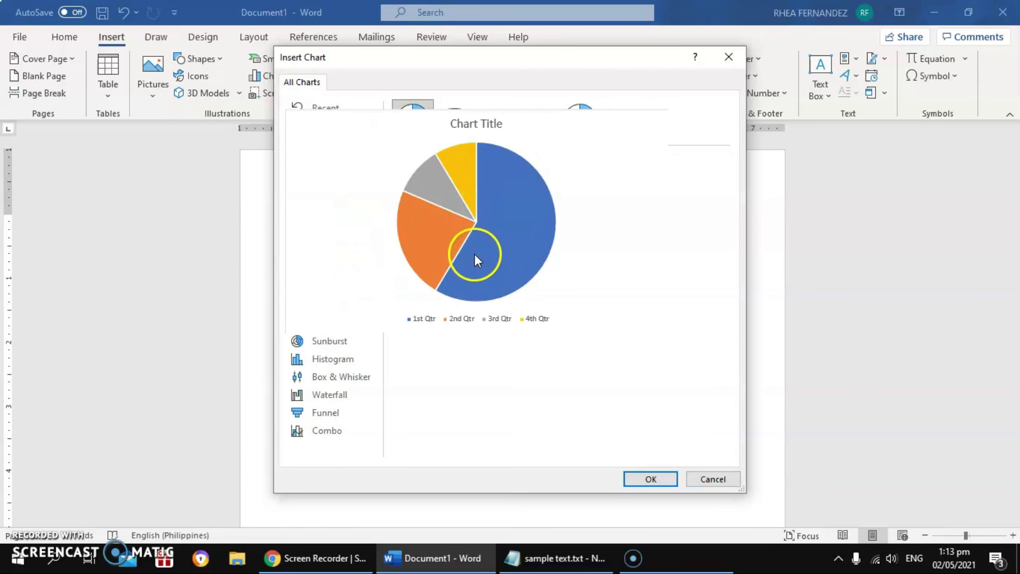
click(647, 484)
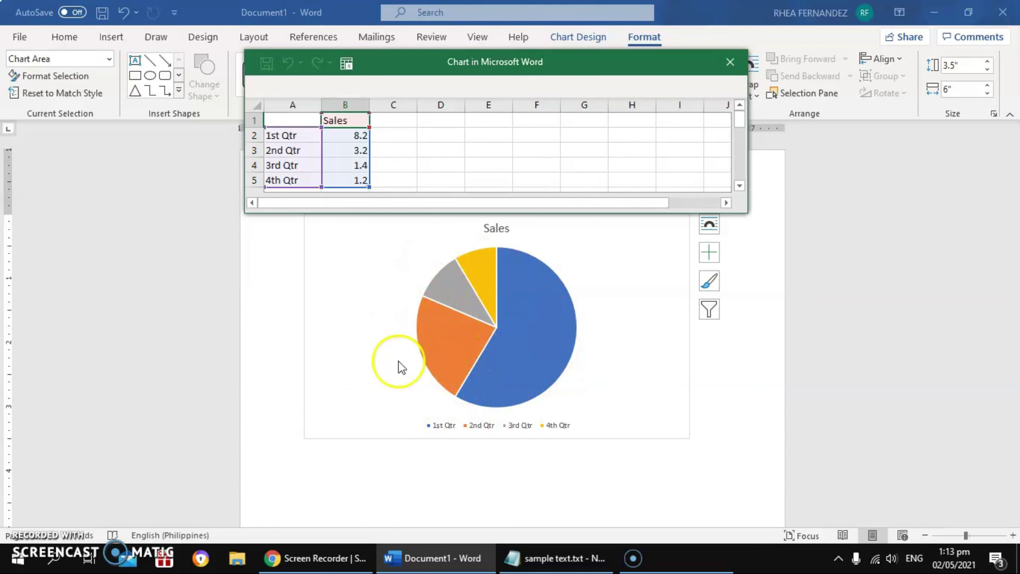
Step: Examine the quarter labels and Sales values in the pie chart's data sheet
click(304, 134)
mouse_move(305, 127)
mouse_down()
mouse_move(337, 123)
mouse_move(360, 185)
mouse_up()
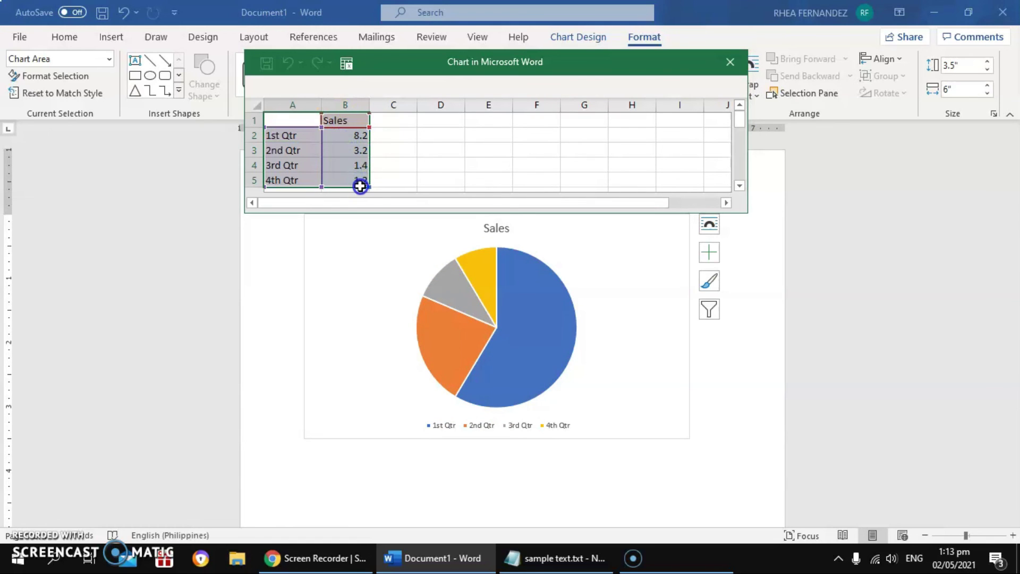
click(431, 162)
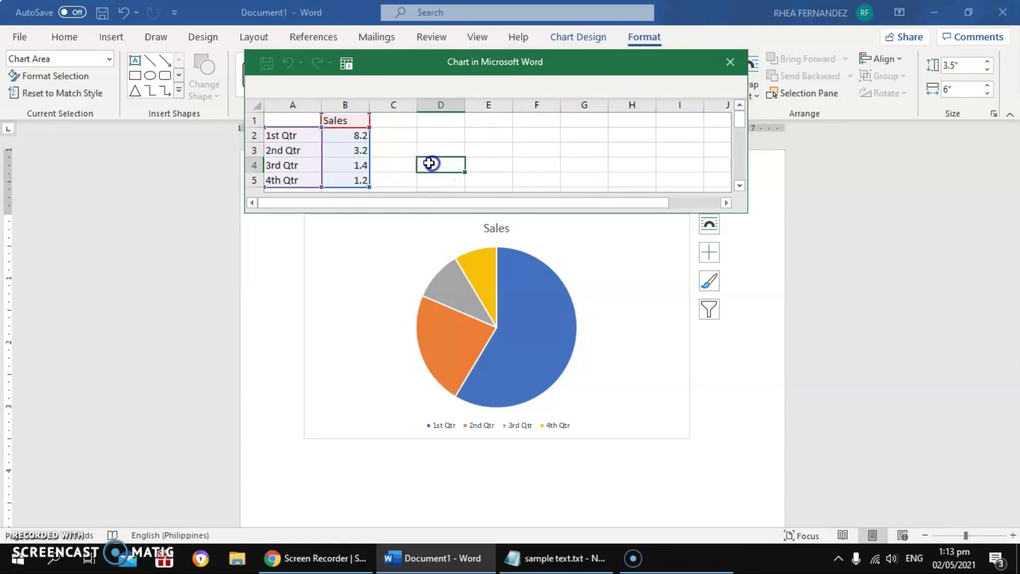
drag(363, 137, 360, 186)
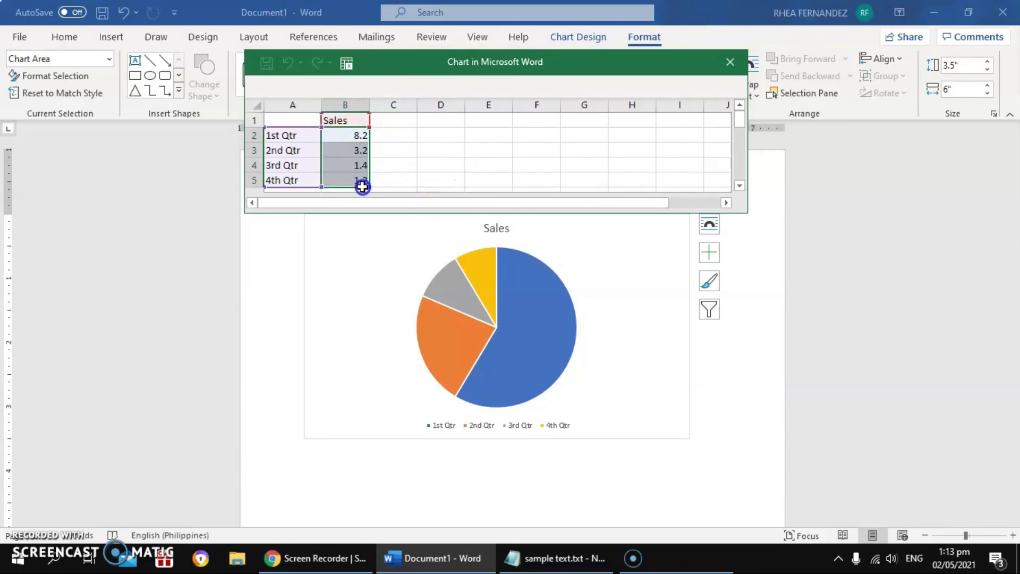
click(433, 180)
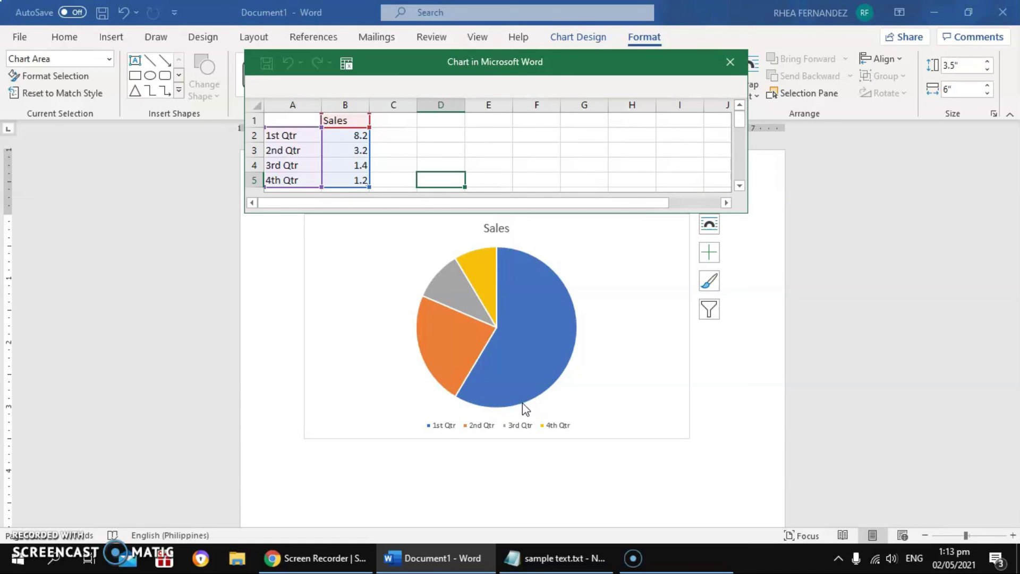
Step: Close the chart's data sheet and undo the pie chart insertion
click(730, 62)
click(667, 295)
key(ctrl+z)
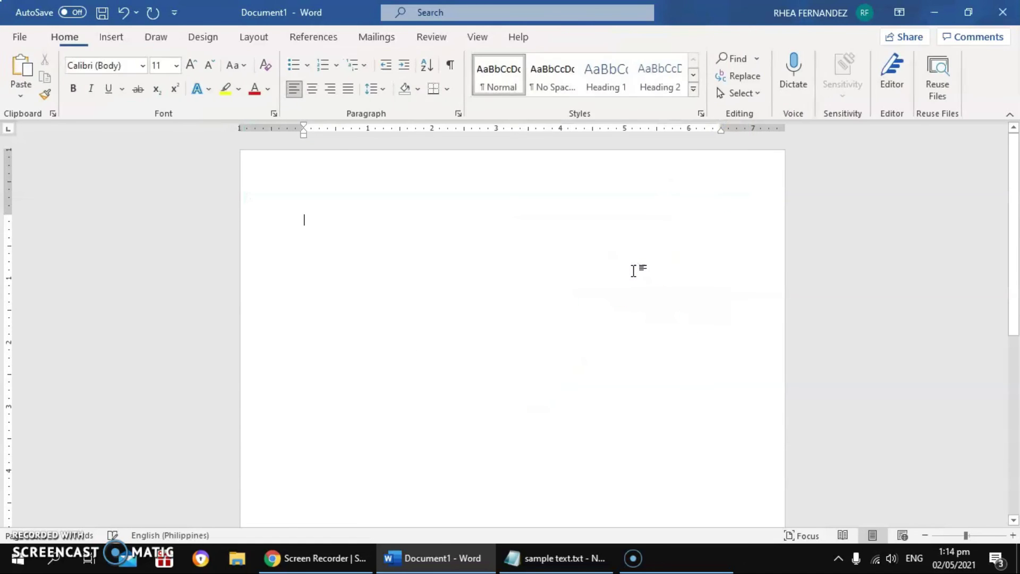
Step: Add a header to the document using the built-in Blank layout
click(109, 38)
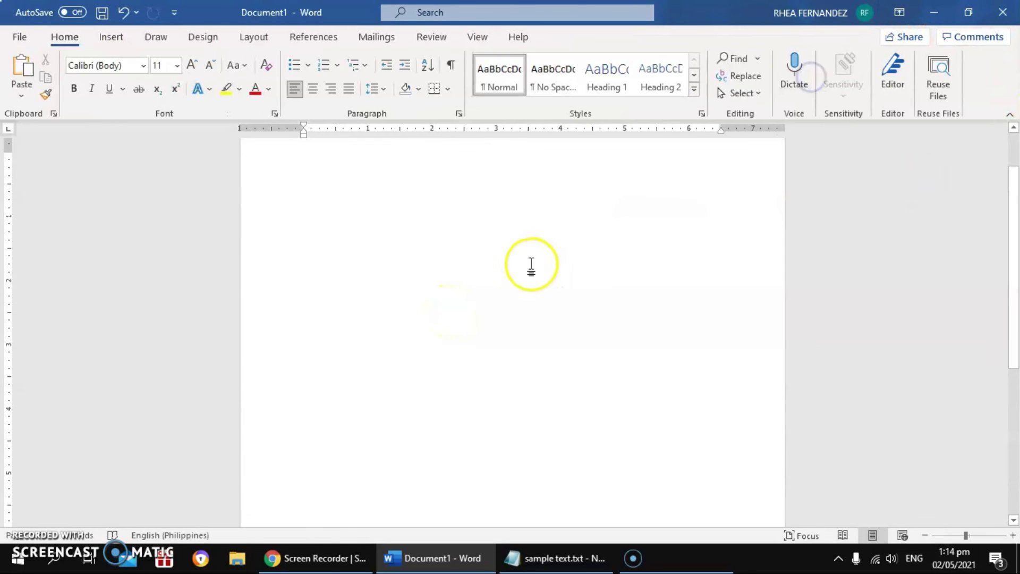
click(111, 39)
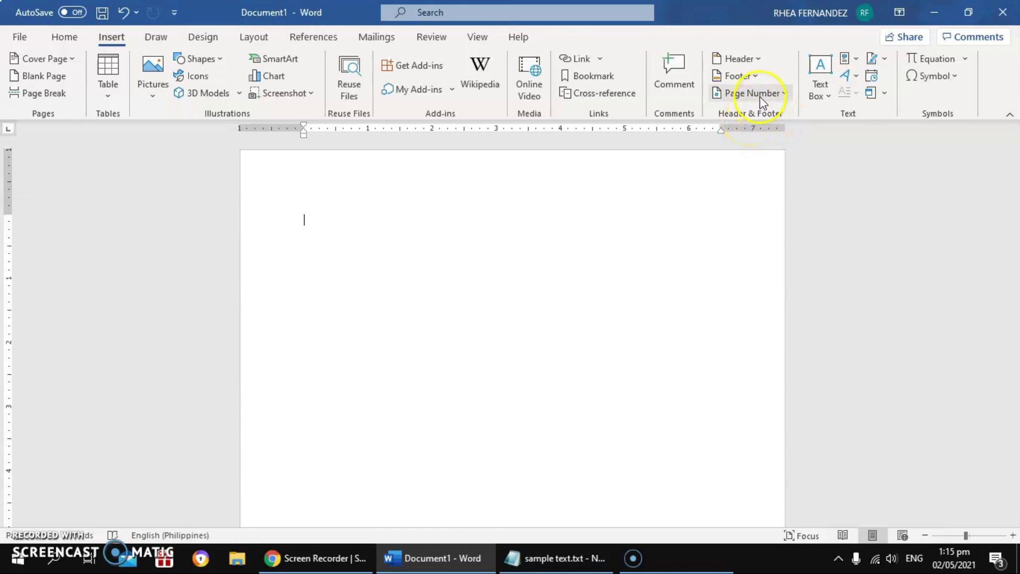
click(756, 59)
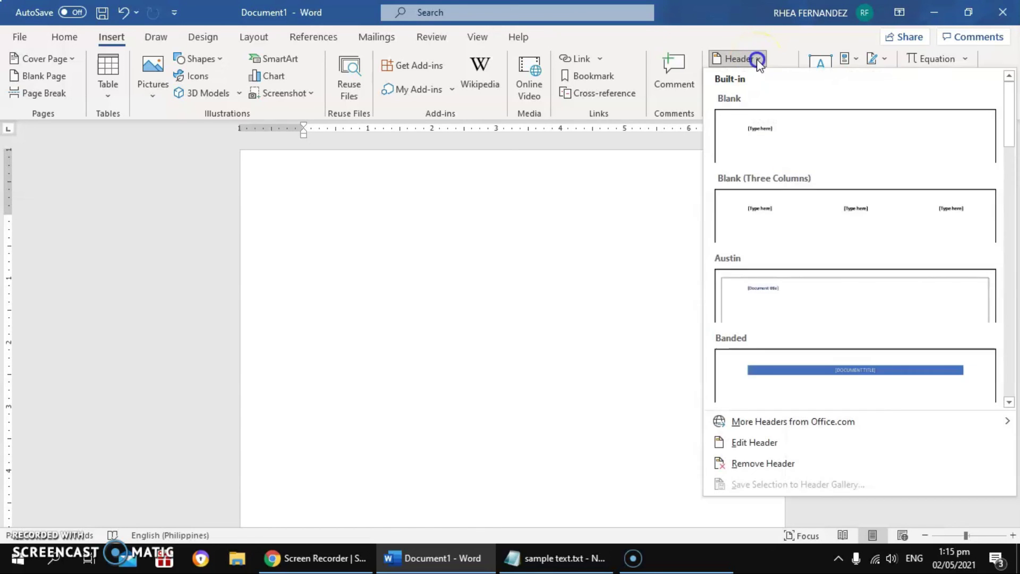
click(765, 130)
Step: Replace the header's placeholder with the author's full name and return to the document body
click(363, 186)
drag(363, 187, 287, 182)
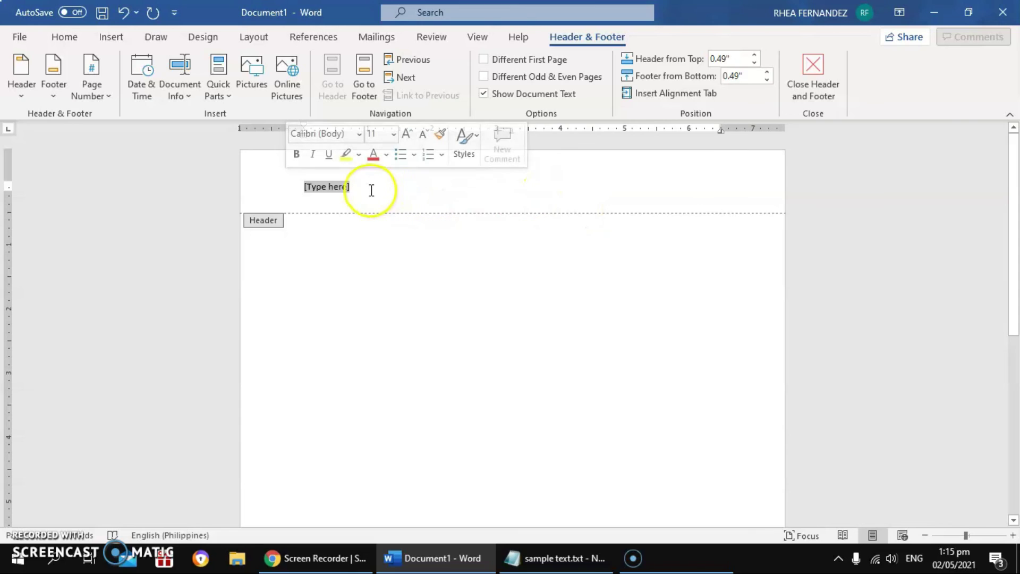
click(354, 189)
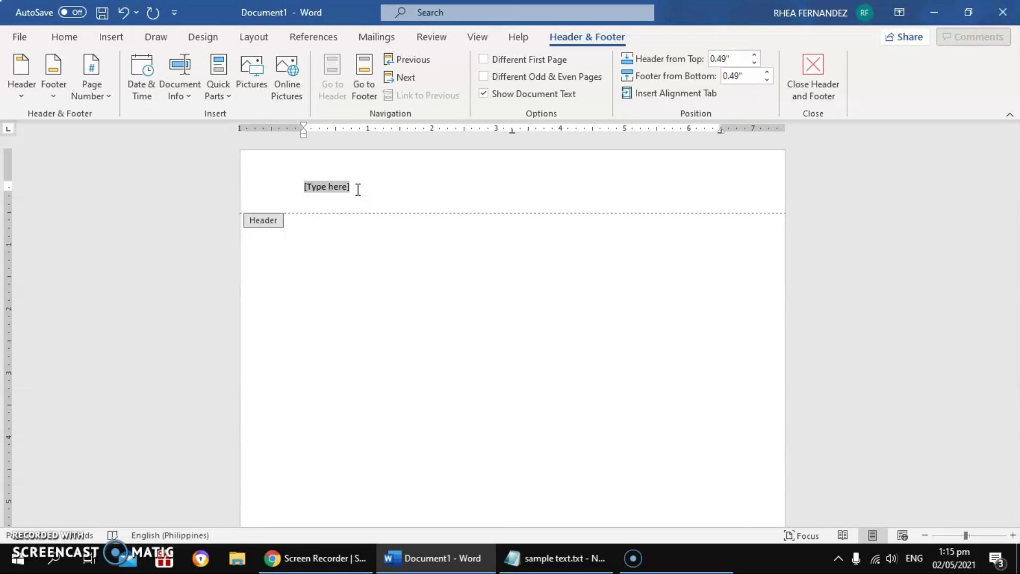
text(Rhea C. Fernanc)
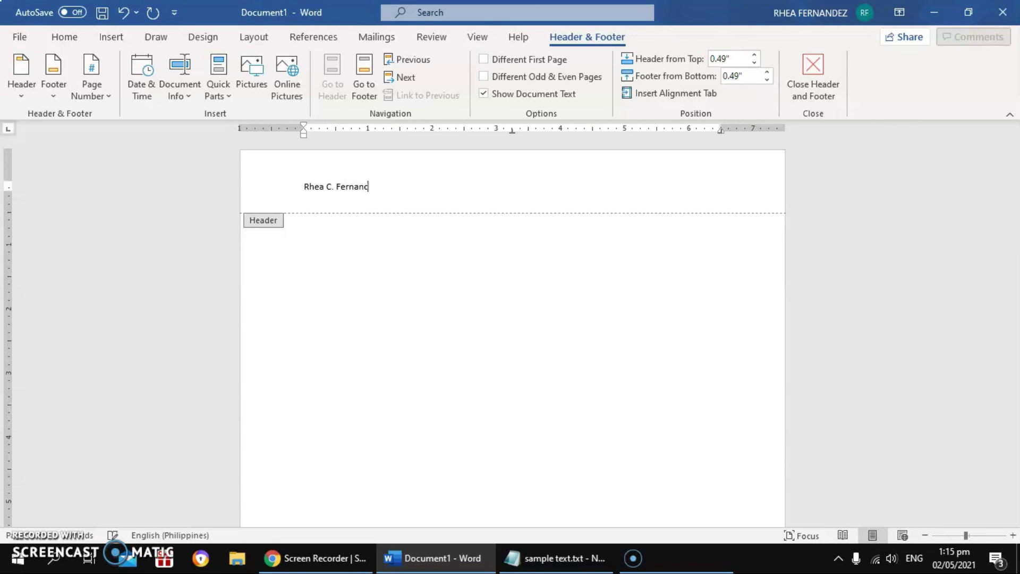
double_click(340, 301)
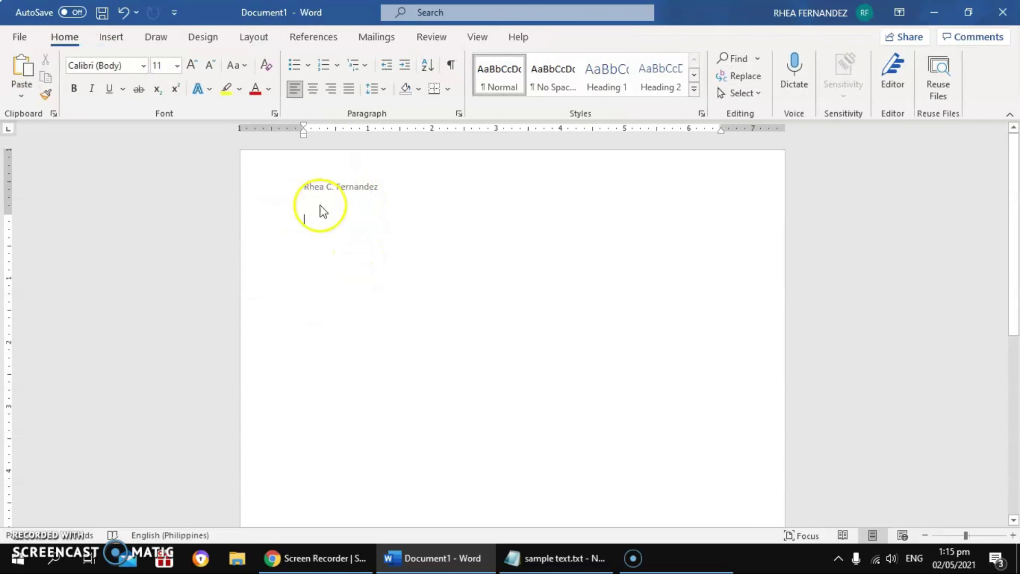
Step: Insert a page break to start a new page carrying the same header
key(ctrl+Return)
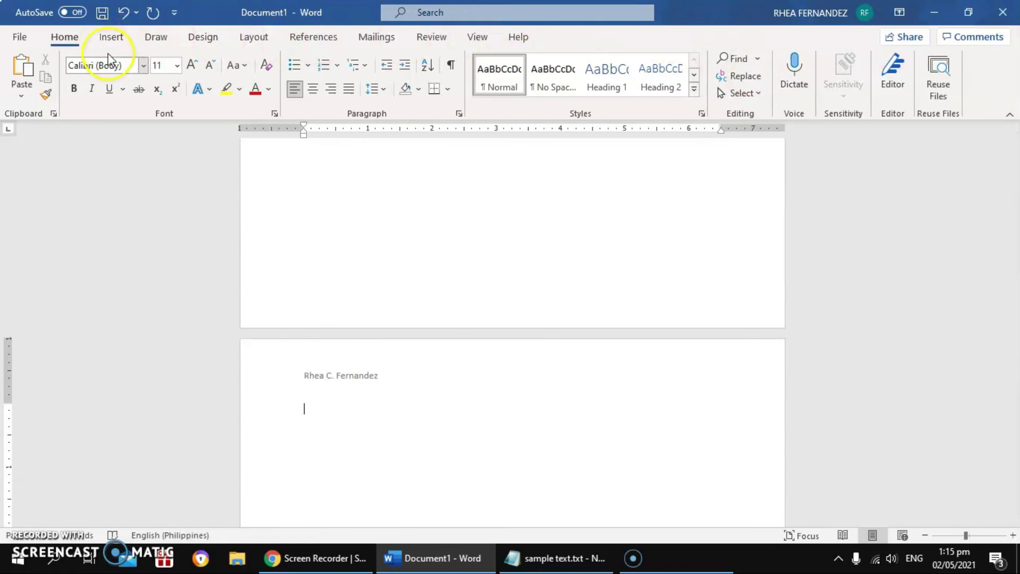
scroll(353, 315, up, 2)
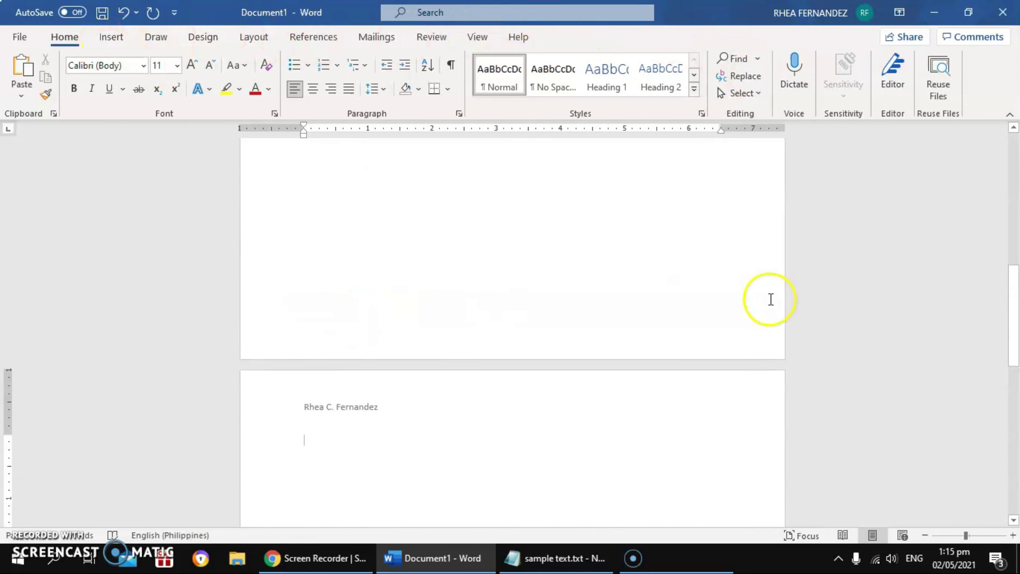